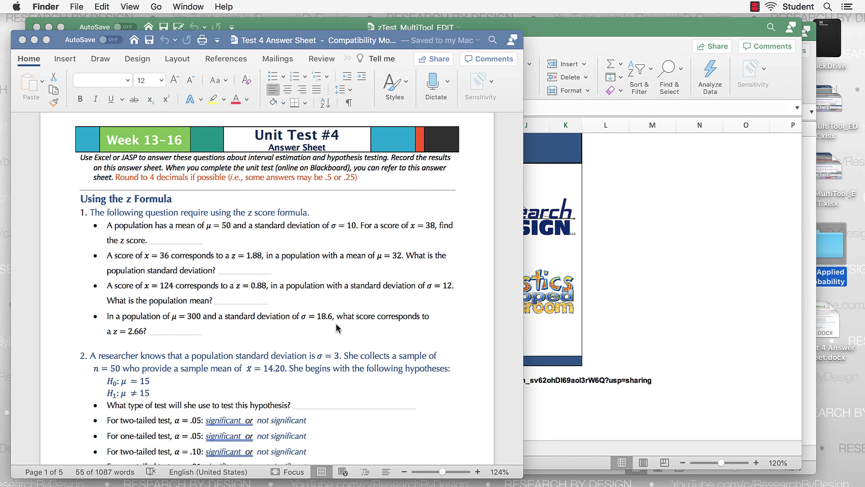
- Browse the z MultiTool's z Formula and z Test sheets, then bring the tTest_MultiTool_EDIT workbook forward
left_click(703, 254)
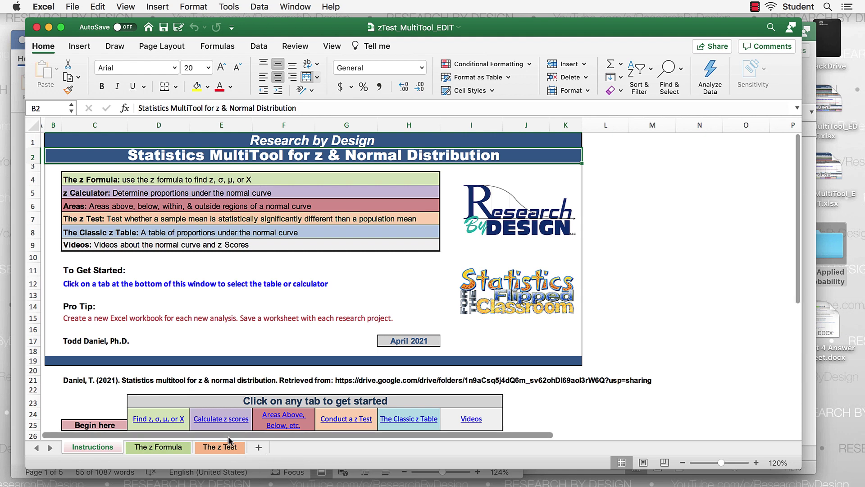
left_click(156, 448)
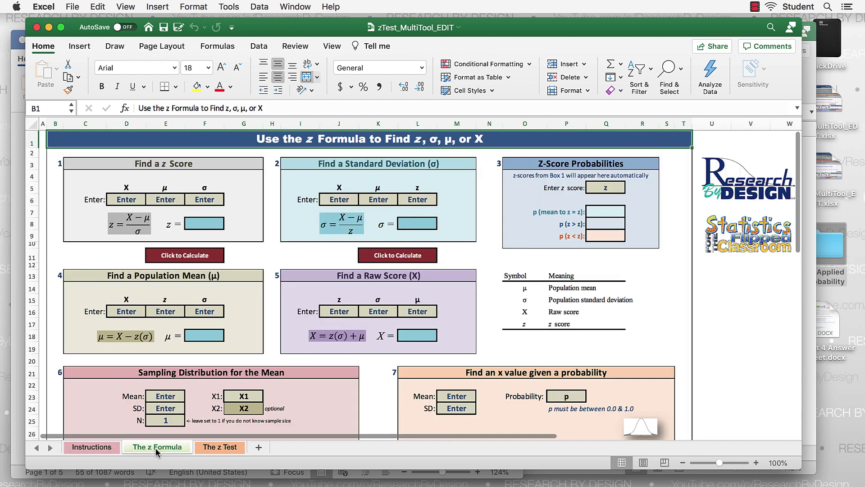
left_click(226, 447)
left_click(90, 447)
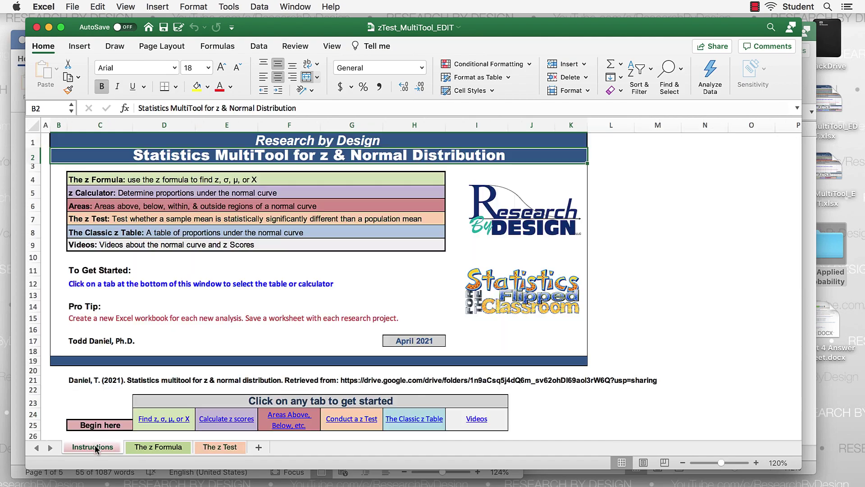
key("ctrl+Up")
left_click(631, 180)
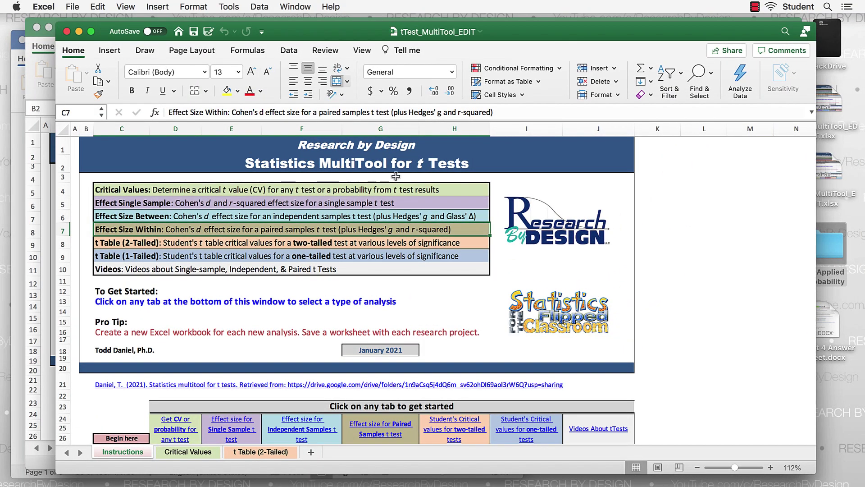
- View the t MultiTool's Critical Values and t Table (2-Tailed) sheets, then return to Instructions
left_click(189, 452)
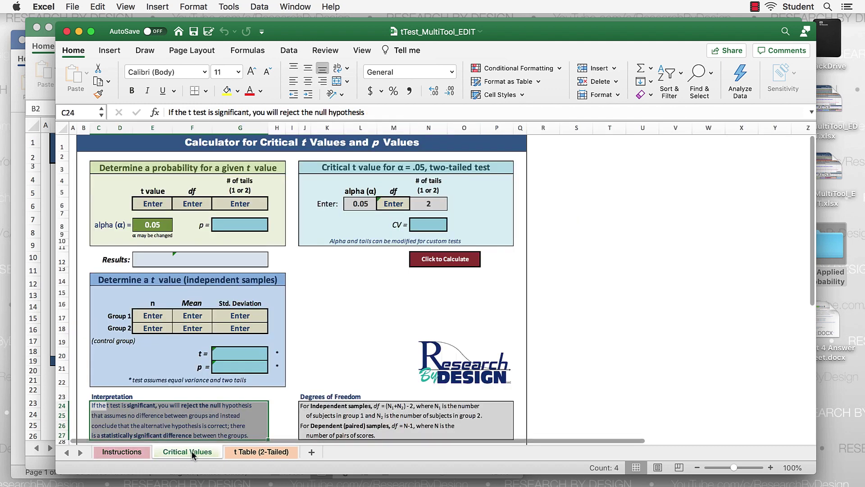
left_click(251, 452)
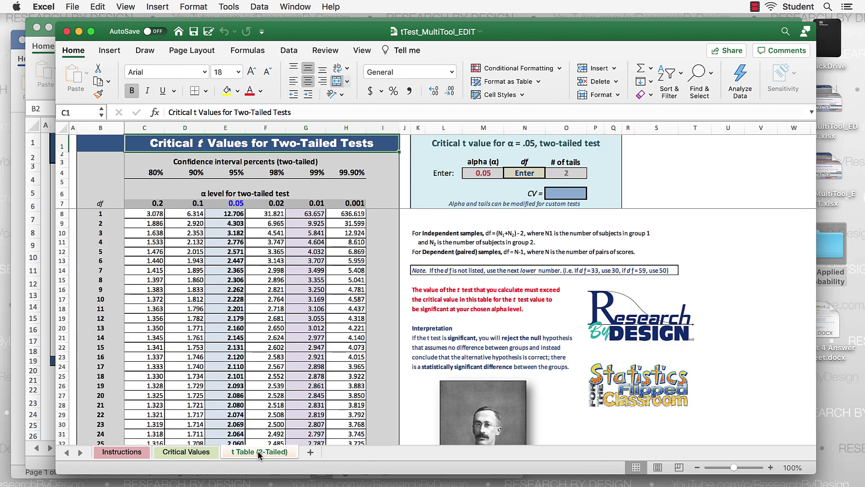
left_click(123, 452)
- Highlight question 1's four z-formula items in Word, then return to the zTest_MultiTool_EDIT workbook
key("ctrl+Up")
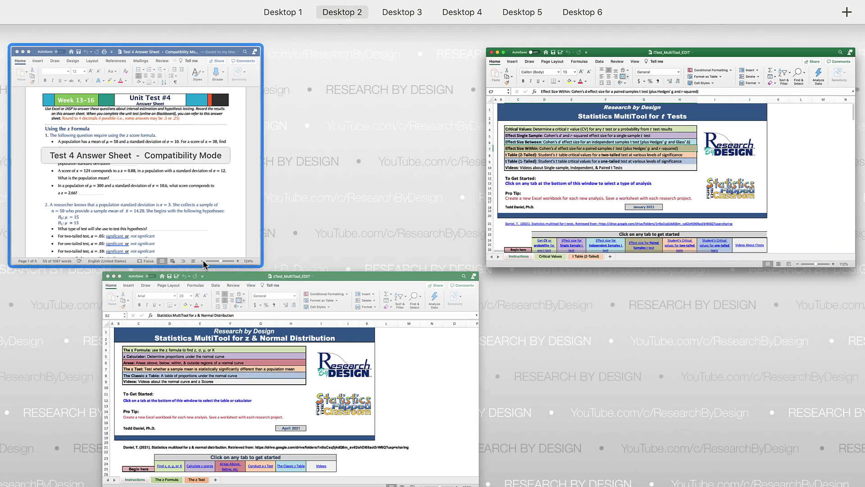
left_click(185, 188)
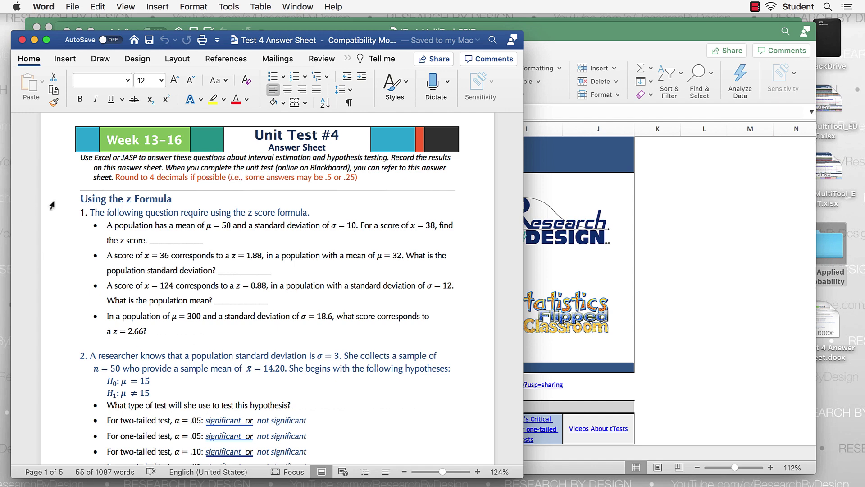
left_click_drag(64, 208, 112, 332)
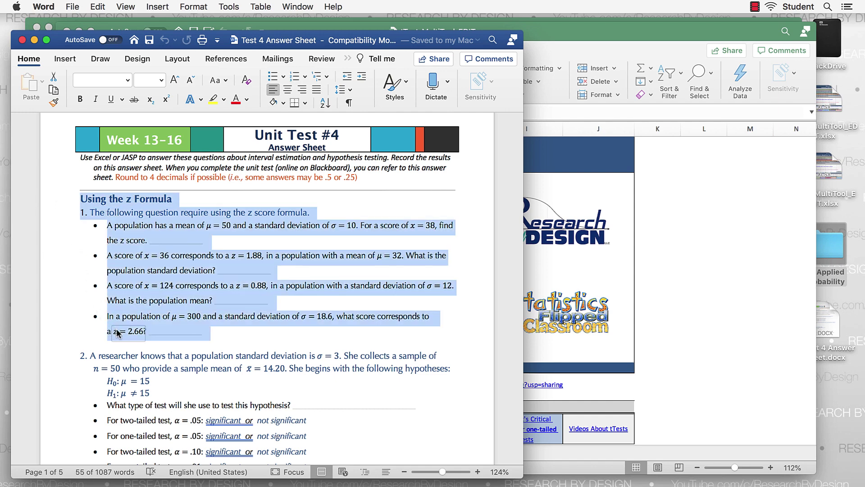
key("ctrl+Up")
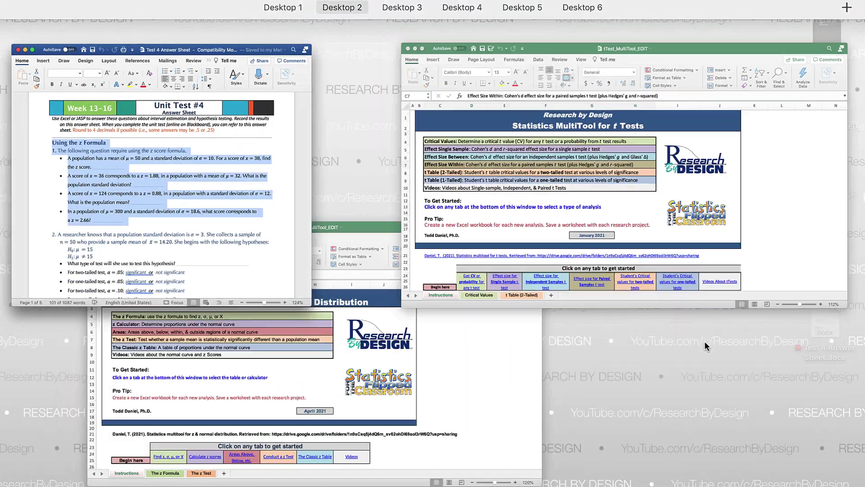
left_click(425, 292)
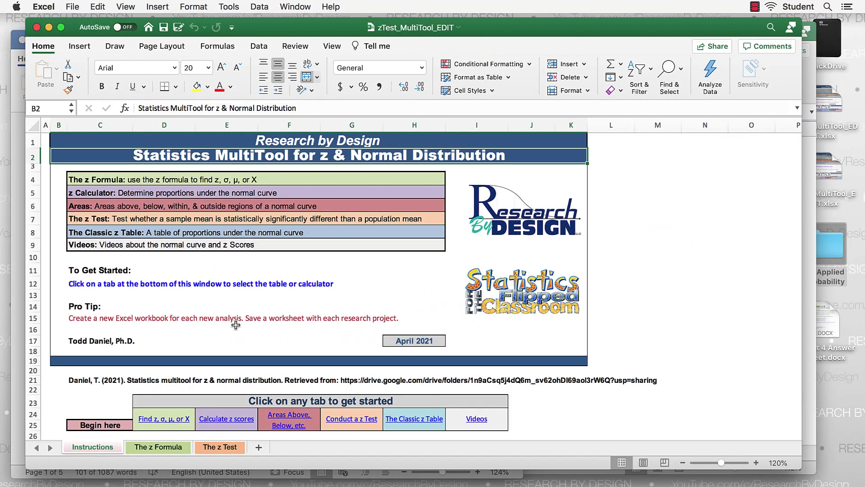
- Show The z Formula sheet with its boxes for z, σ, μ, X and probabilities
left_click(171, 451)
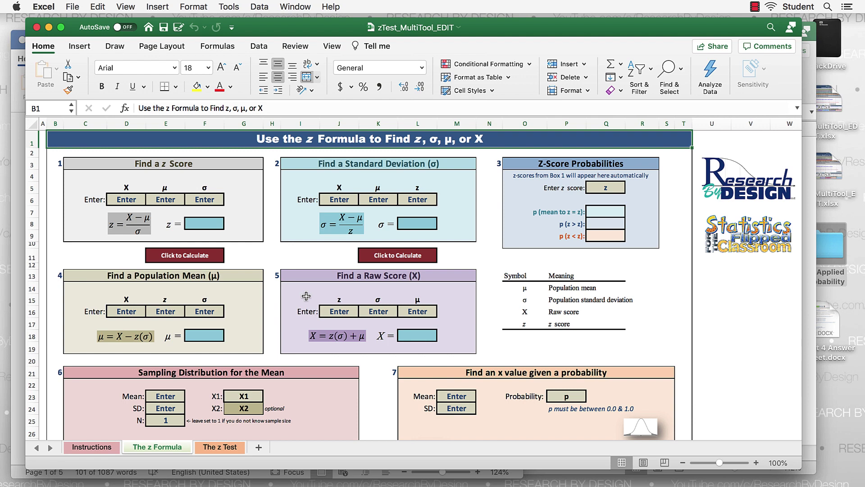
- Scroll the Word answer sheet to question 2 and highlight the hypothesis H0: μ = 15
key("ctrl+Up")
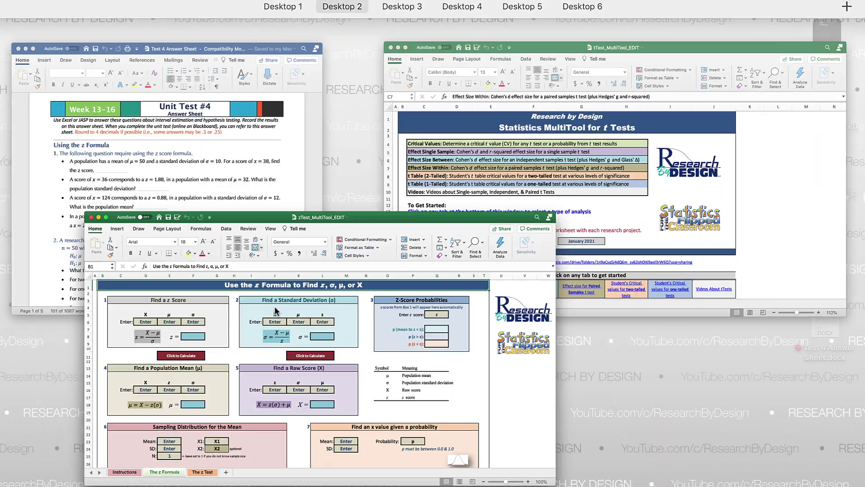
key("ctrl+Up")
key("super+Tab")
scroll(143, 241, "down", 5)
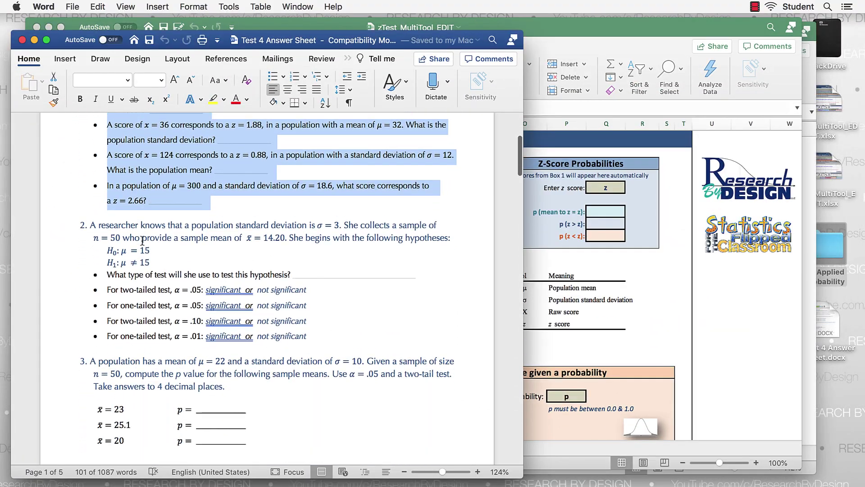
scroll(142, 241, "down", 3)
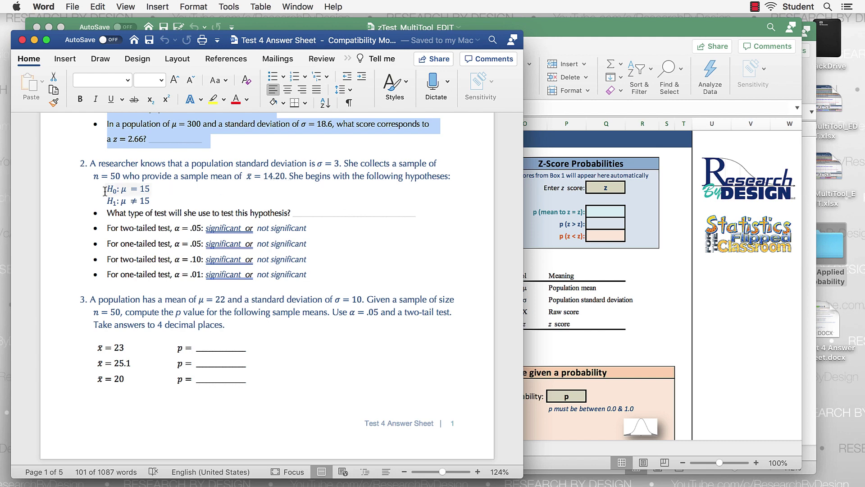
left_click_drag(106, 190, 157, 190)
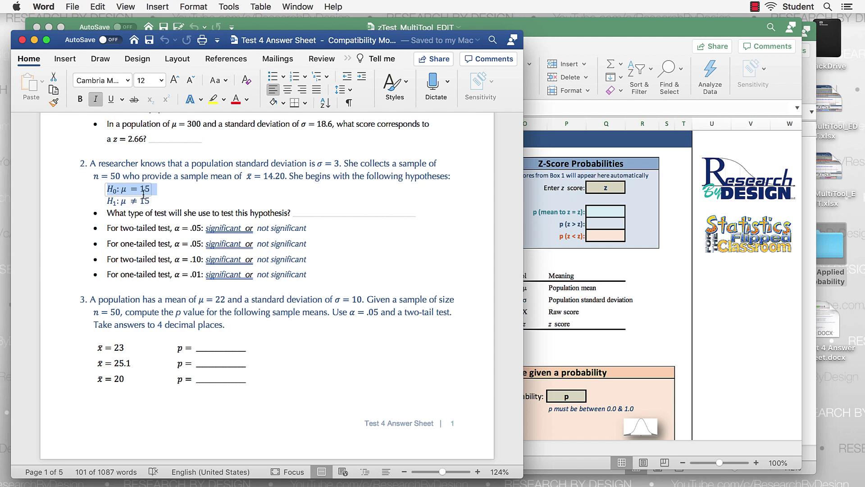
left_click(169, 212)
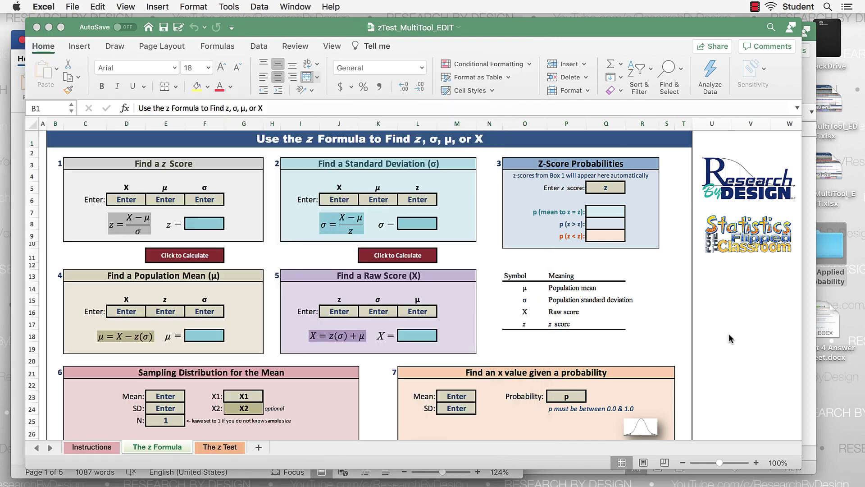
- Open The z Test sheet of the z MultiTool and look over its input cells
left_click(738, 341)
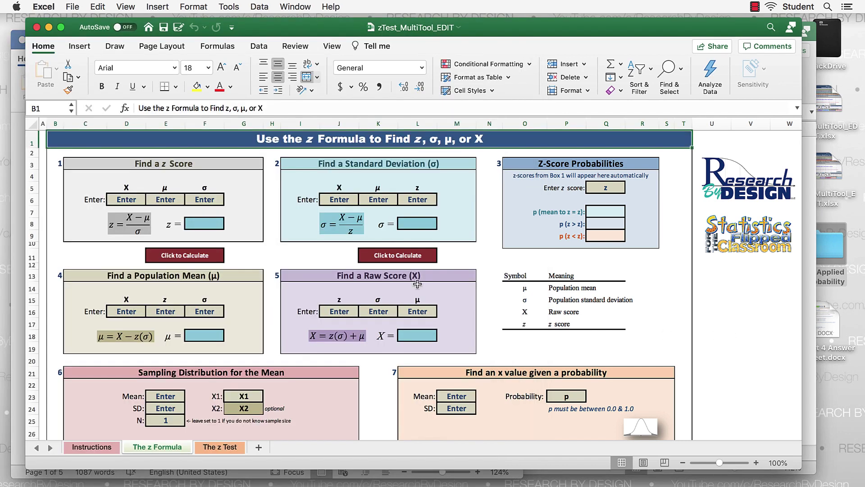
left_click(219, 448)
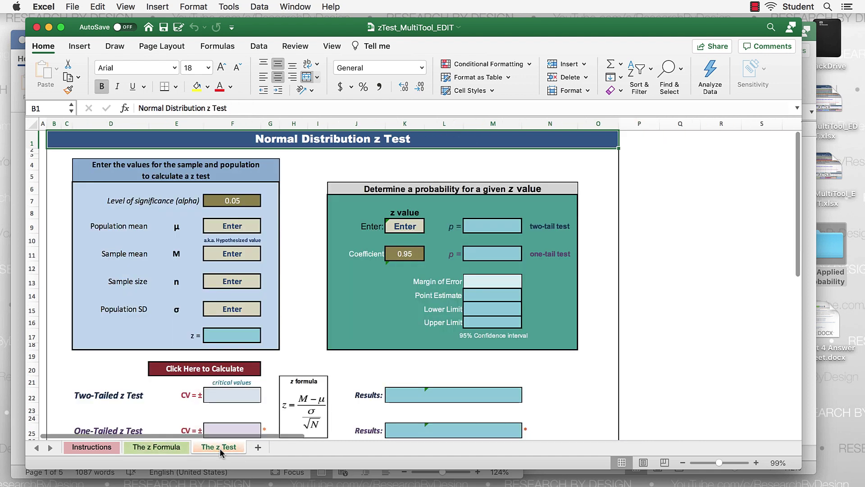
left_click(251, 222)
left_click(242, 253)
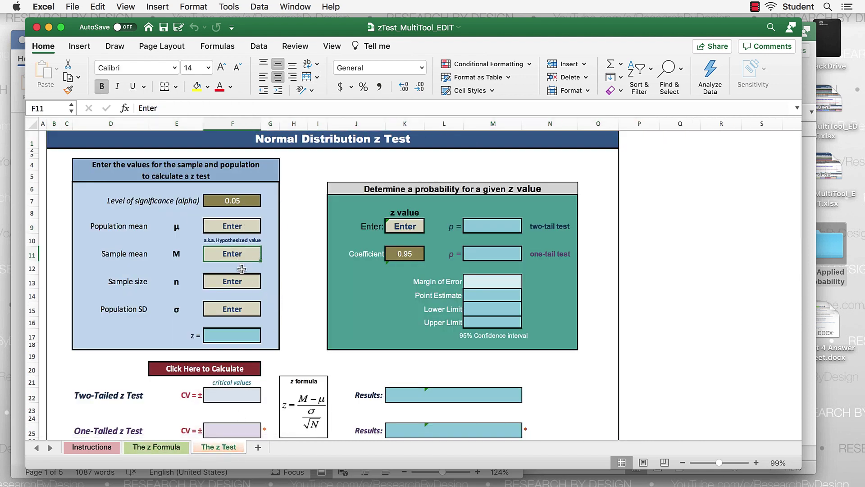
left_click(242, 283)
left_click(243, 310)
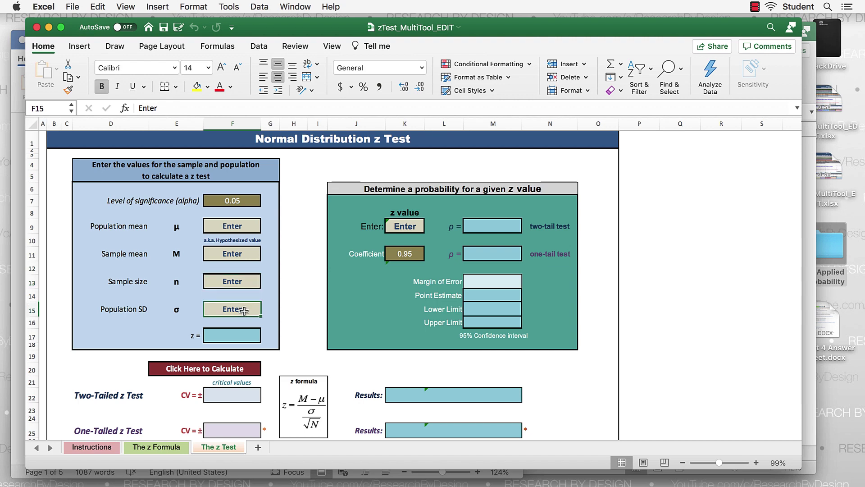
- Enter μ 50, M 45, n 100 and σ 15, then calculate to get z = −3.33
left_click(243, 226)
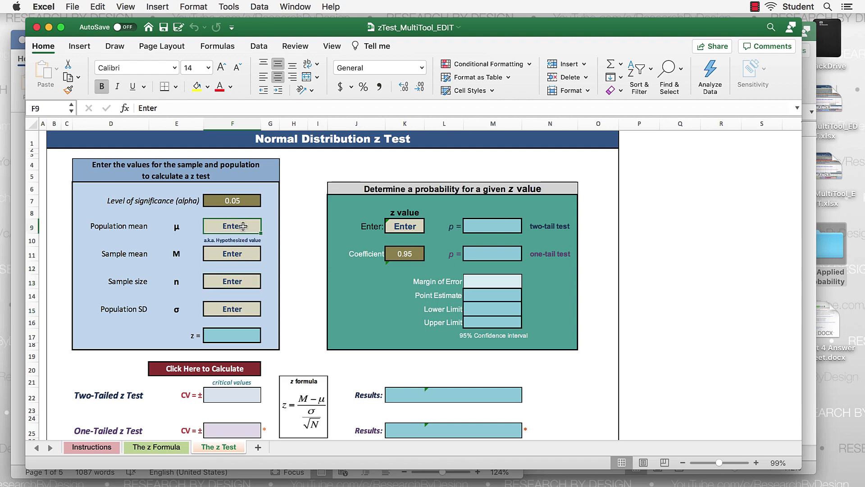
type("50")
left_click(245, 255)
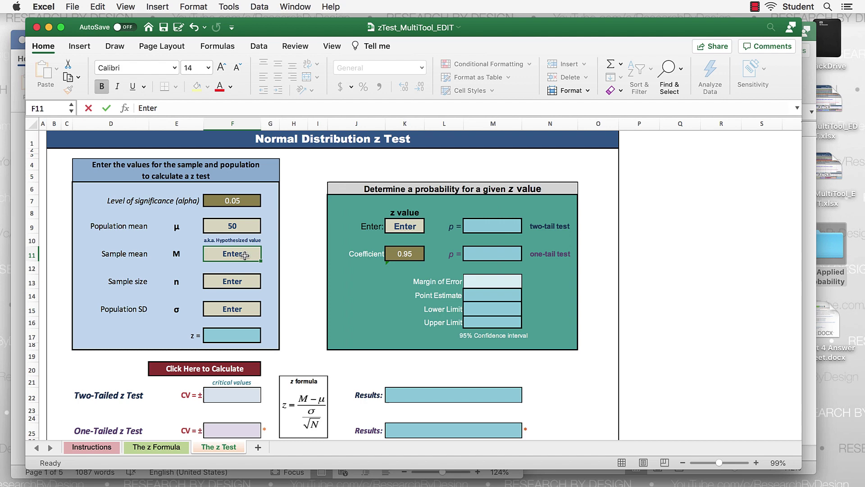
type("45")
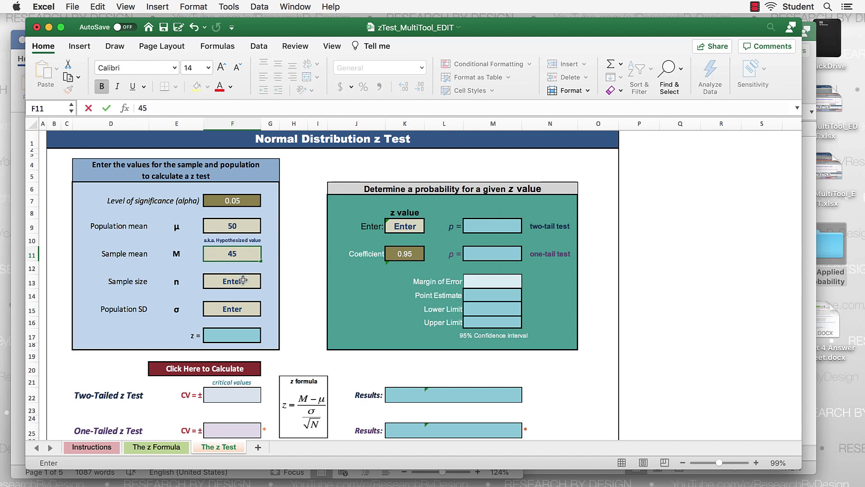
left_click(244, 281)
type("100")
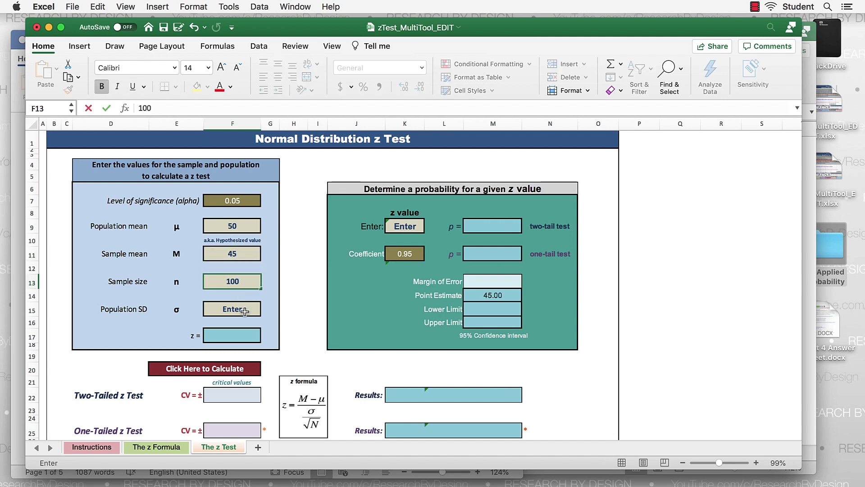
left_click(244, 310)
type("15")
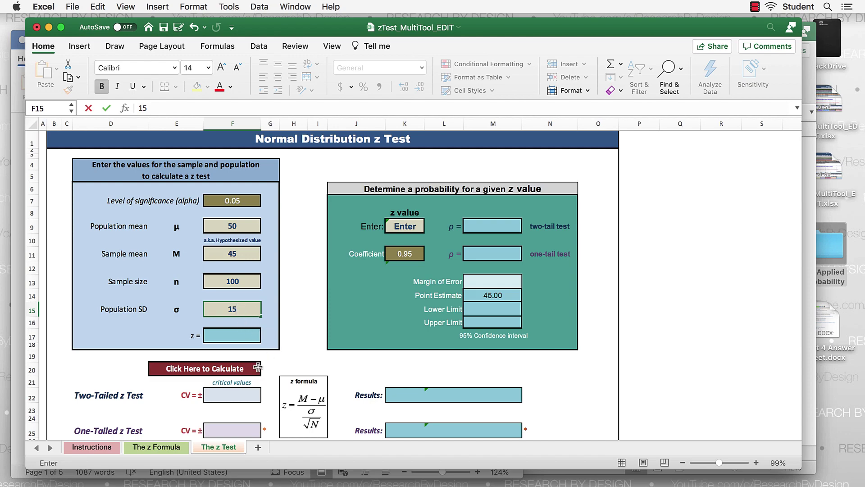
left_click(244, 365)
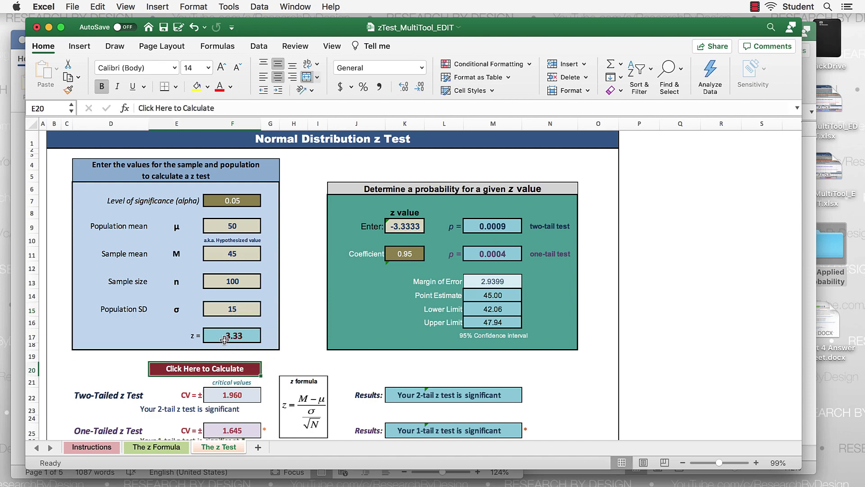
- Change the population SD to 30, after briefly trying 5, and recalculate to get z = −1.67
scroll(243, 341, "down", 3)
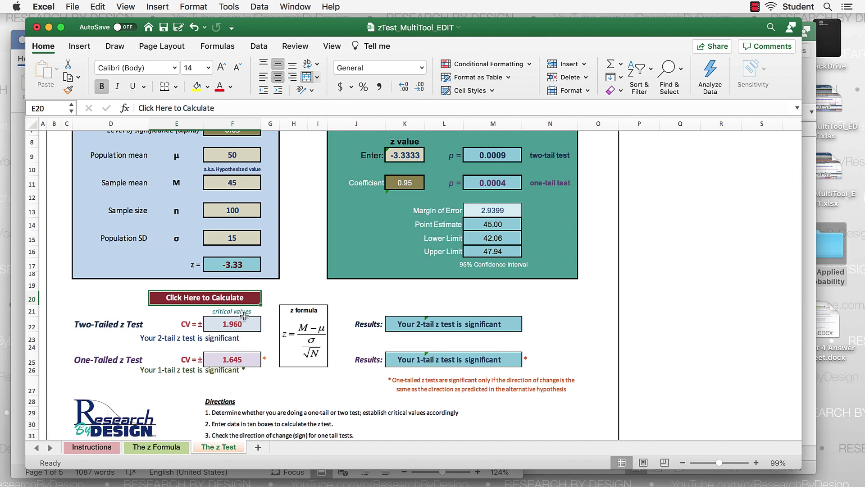
scroll(243, 360, "up", 3)
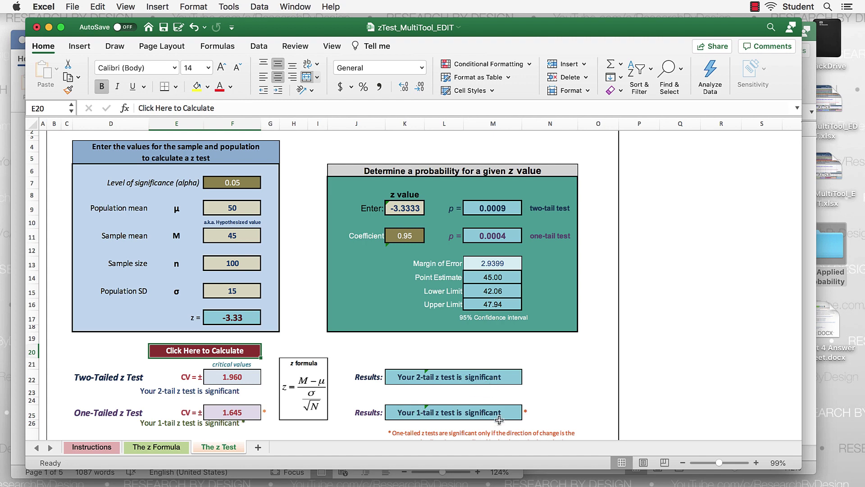
left_click(243, 294)
type("5")
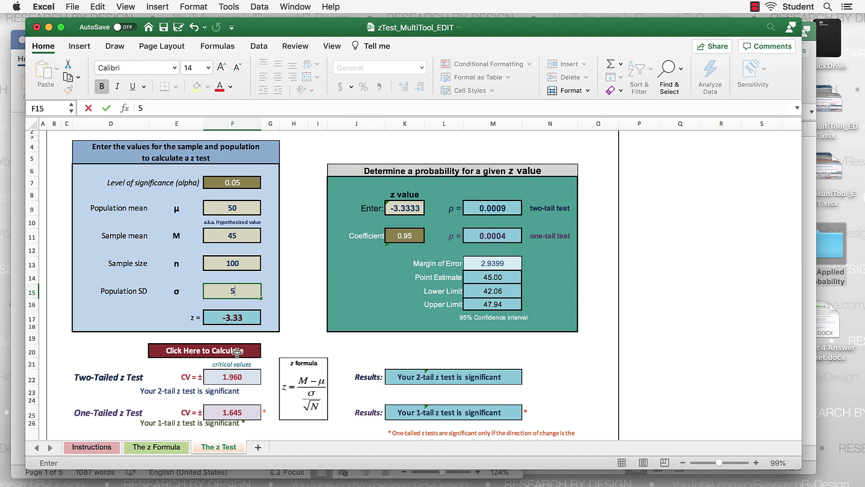
left_click(237, 352)
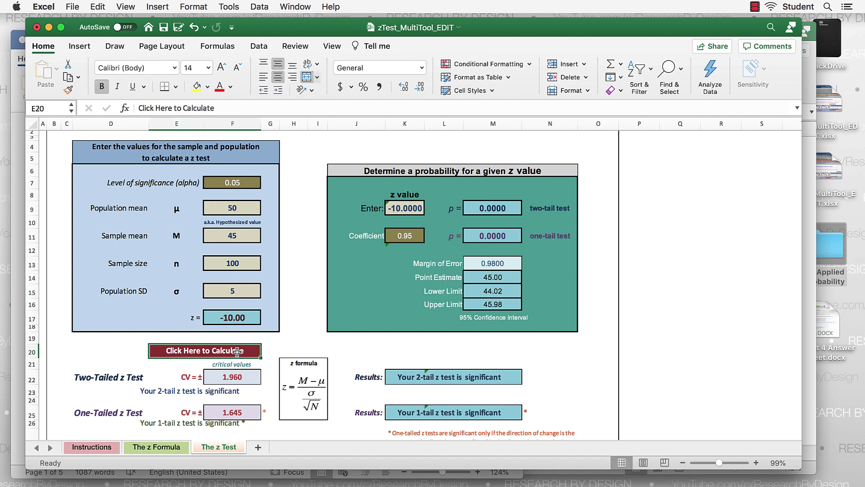
left_click(239, 289)
type("30")
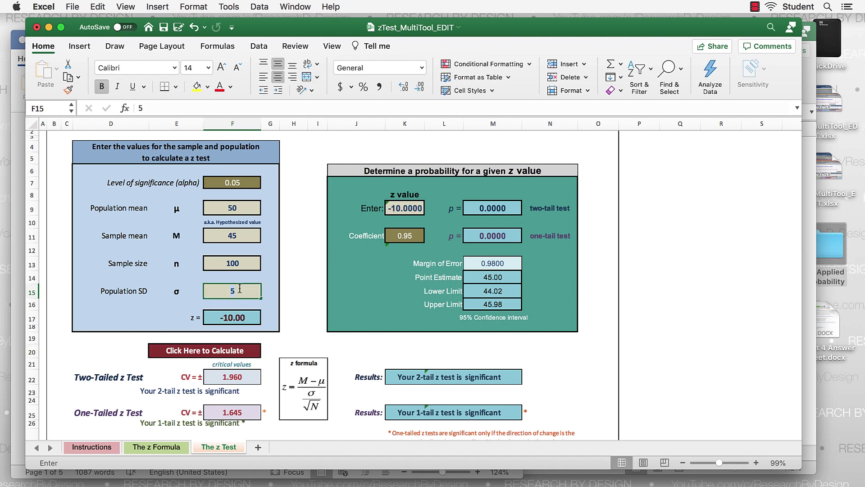
left_click(248, 350)
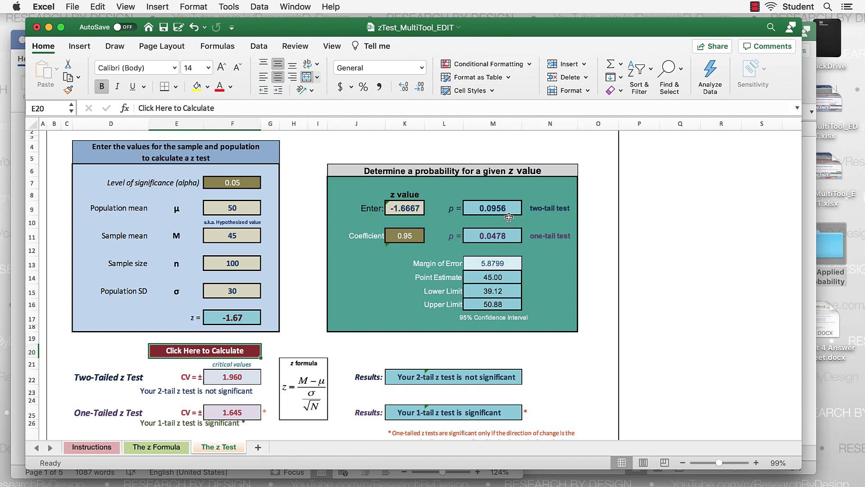
key("ctrl+Up")
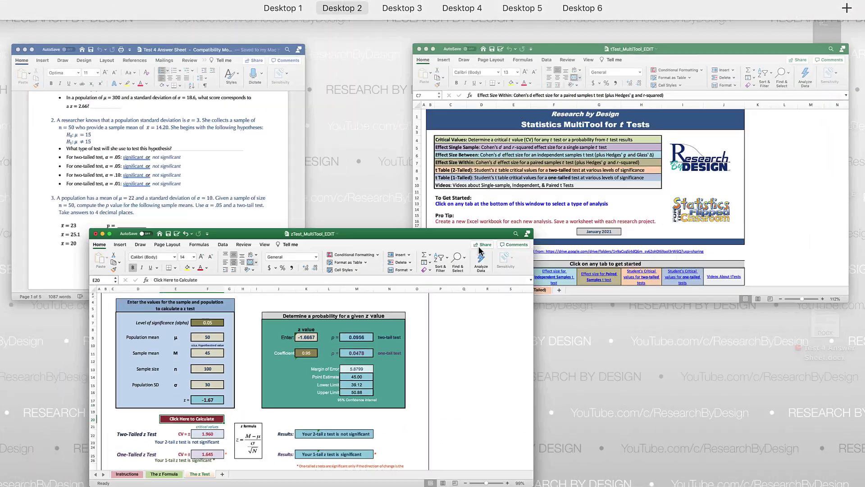
- Set alpha to 0.1 on the z Test sheet, giving critical values ±1.645 and 1.282
left_click(203, 179)
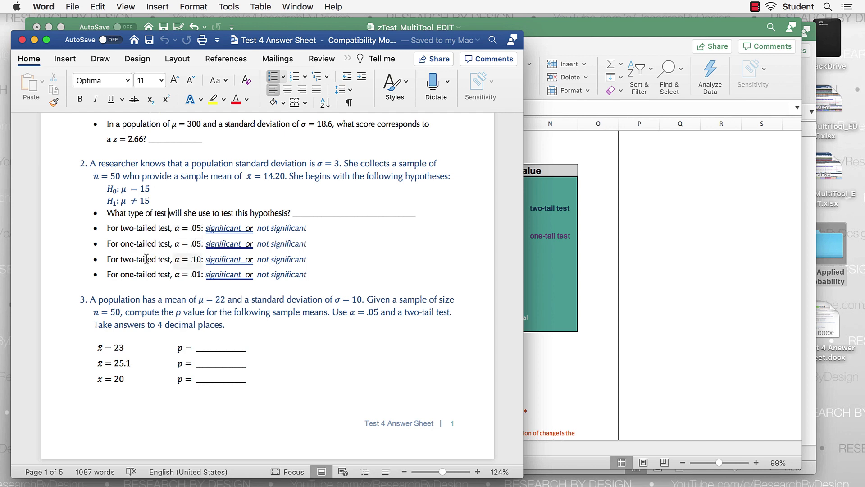
left_click(670, 362)
left_click(251, 183)
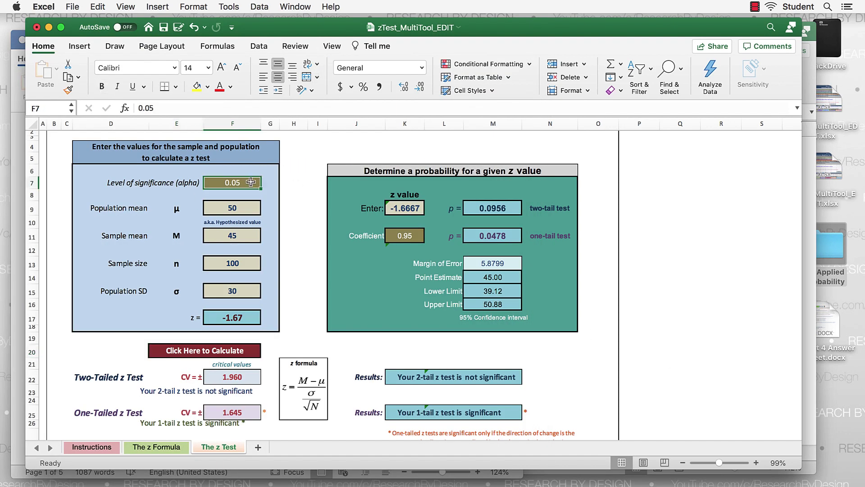
type("0.1")
key("Return")
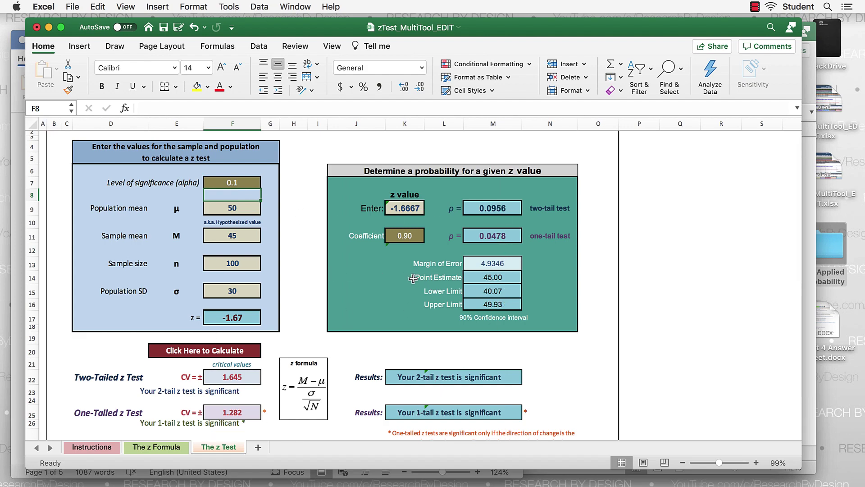
key("ctrl+Up")
left_click(68, 228)
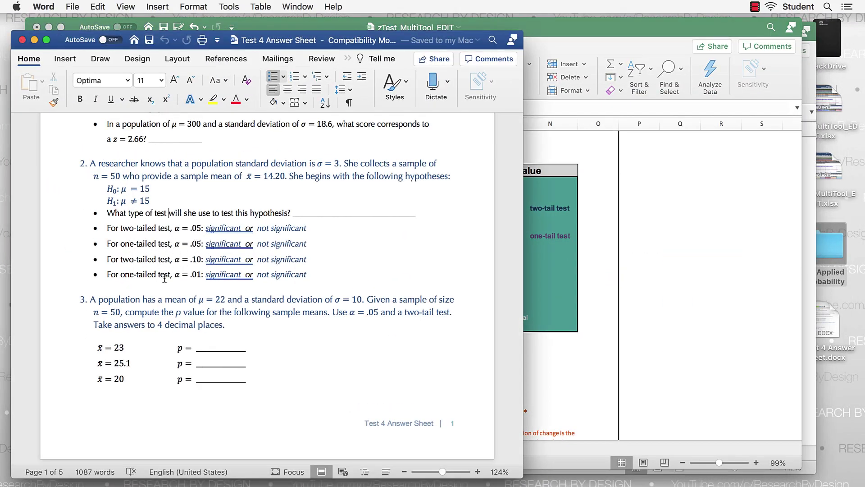
- Scroll the answer sheet through question 3 and the t-table question 4, then return to Excel
scroll(193, 270, "down", 3)
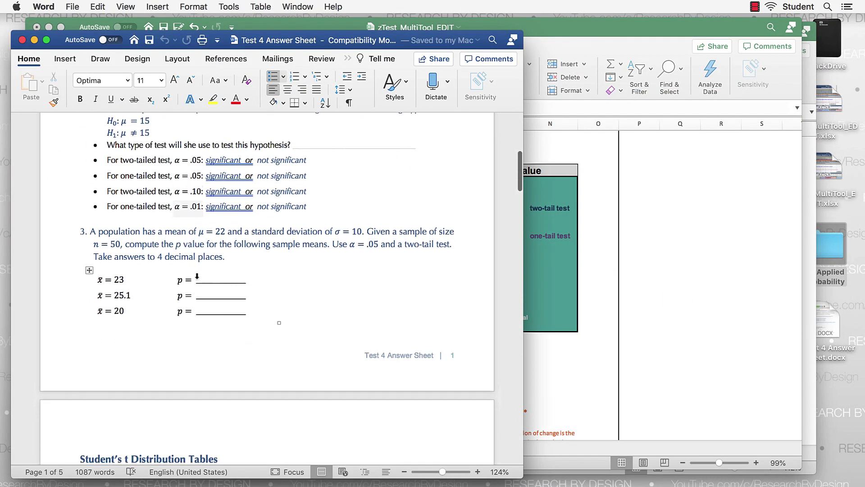
scroll(197, 276, "down", 3)
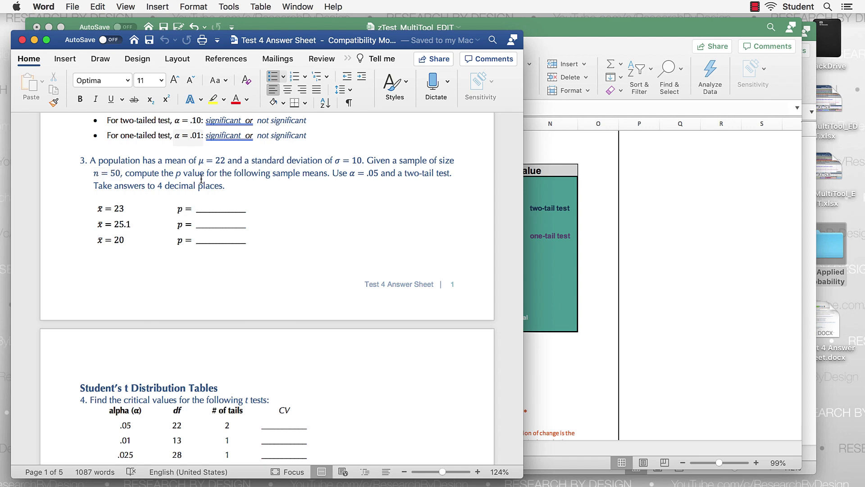
scroll(290, 245, "down", 3)
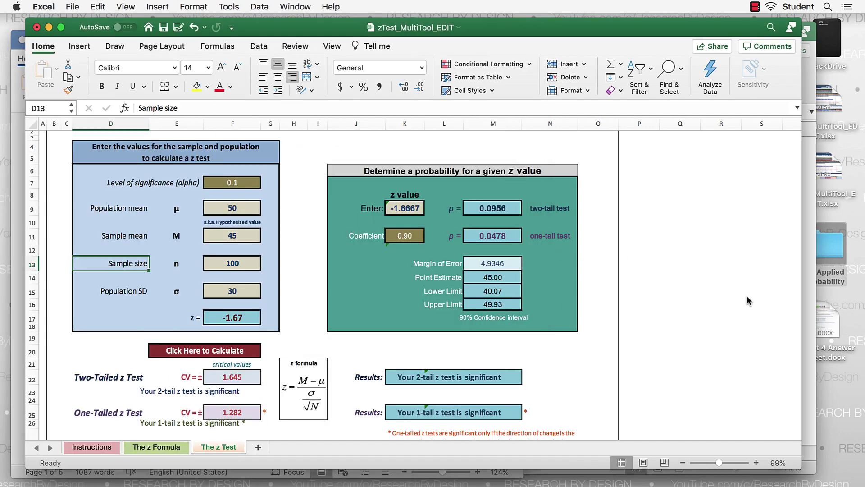
left_click(744, 299)
- Reset alpha to 0.05 and recalculate, restoring critical values ±1.960 and 1.645
left_click(225, 183)
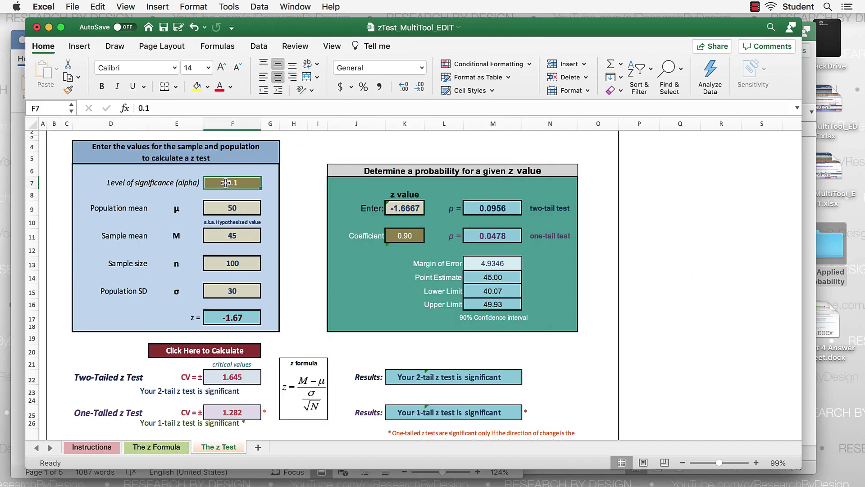
type(".05")
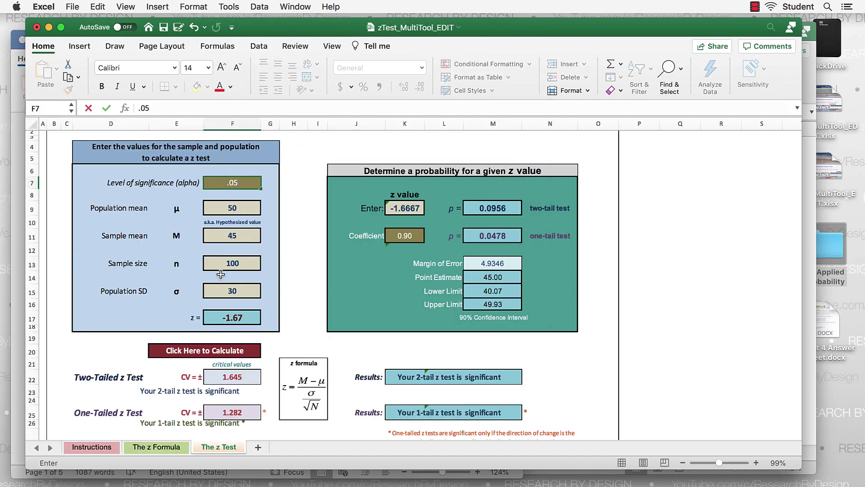
left_click(212, 354)
- Arrange the Excel workbook side by side with the Word answer sheet
left_click_drag(270, 27, 575, 46)
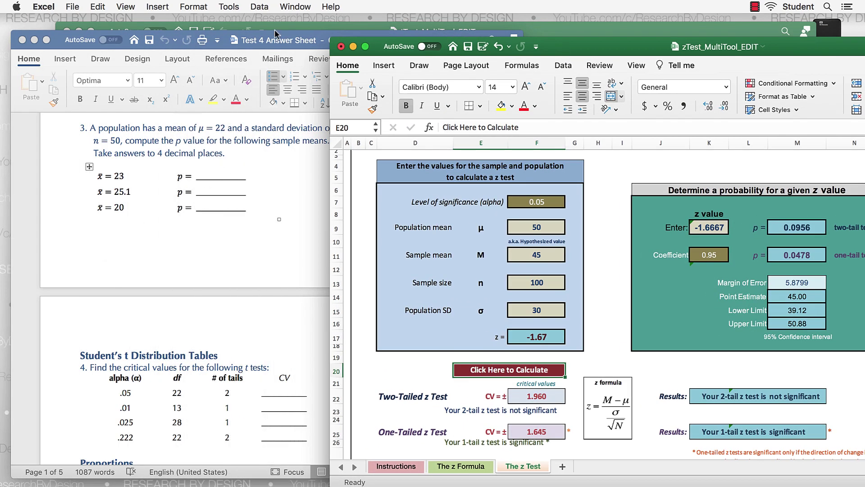
left_click(258, 187)
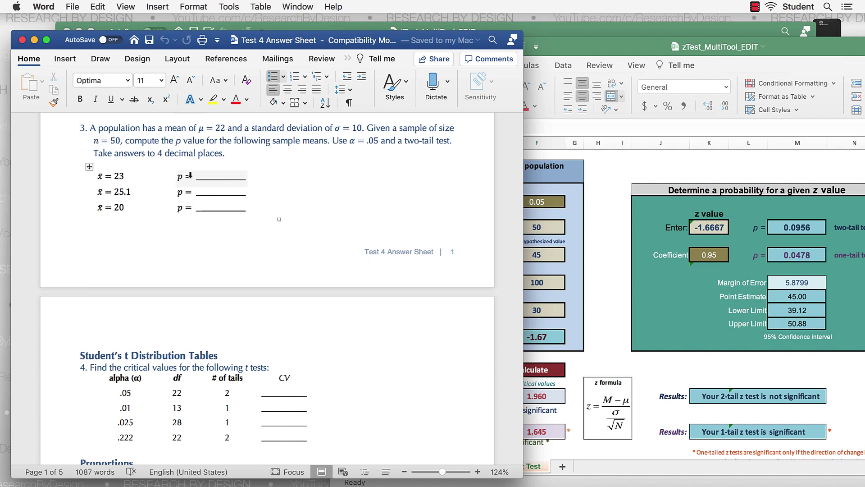
left_click_drag(776, 53, 479, 54)
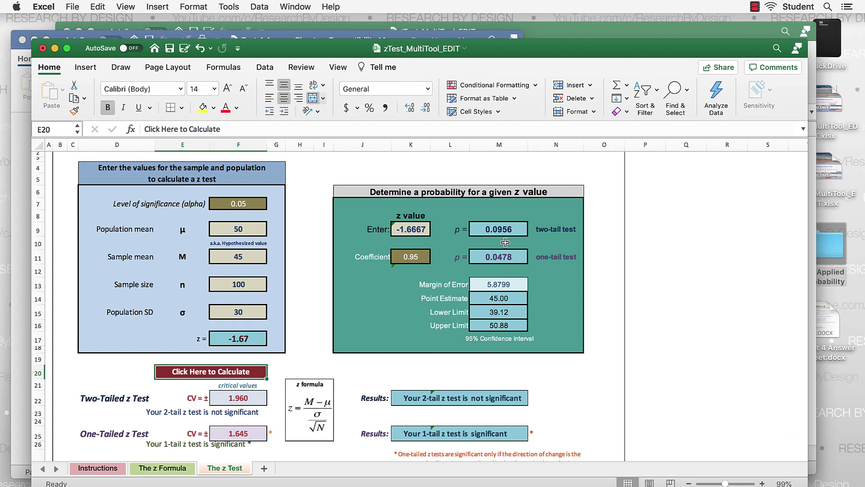
- Scroll the Word answer sheet to question 4's t critical-value table, then show all windows again
key("ctrl+Up")
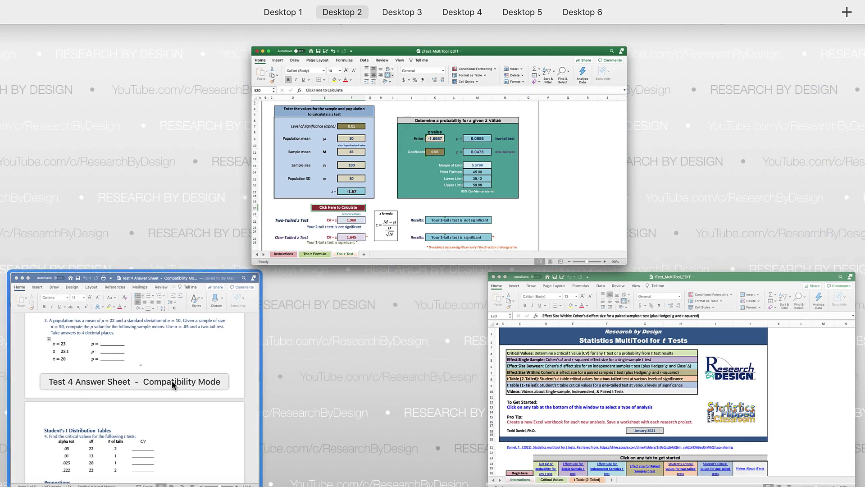
left_click(172, 380)
scroll(179, 338, "down", 5)
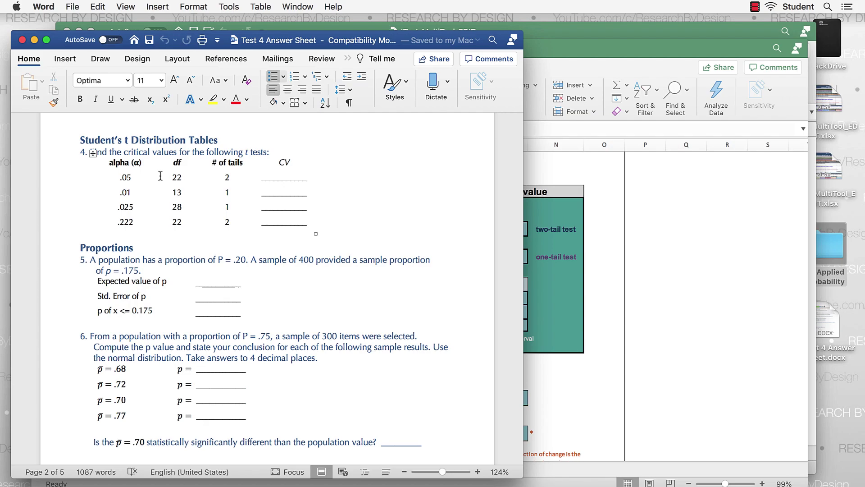
key("ctrl+Up")
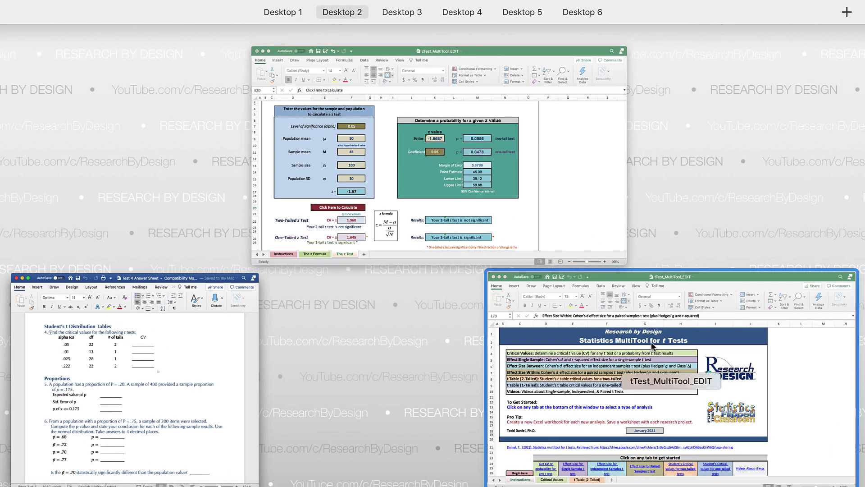
- Bring up the tTest workbook's Critical Values sheet and move it beside the answer sheet
left_click(620, 372)
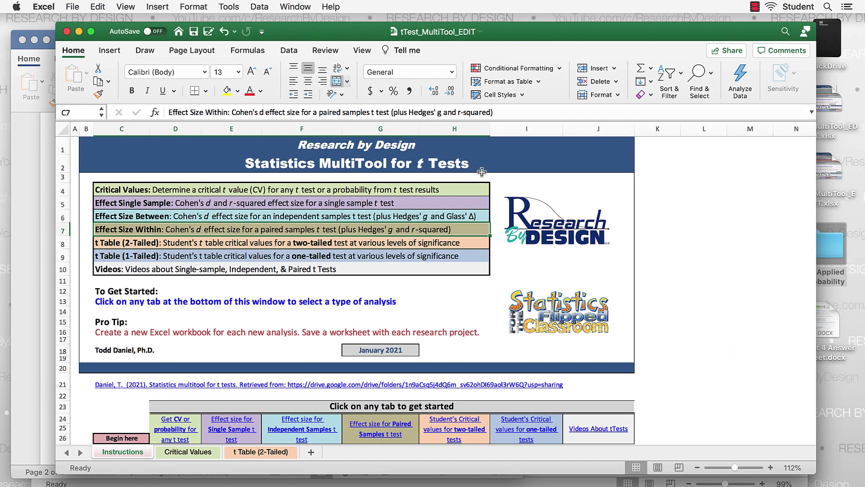
left_click(188, 451)
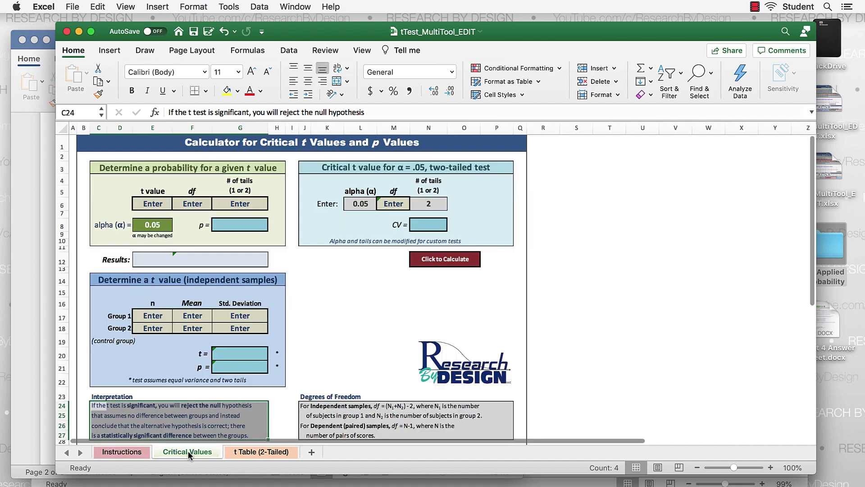
left_click(253, 452)
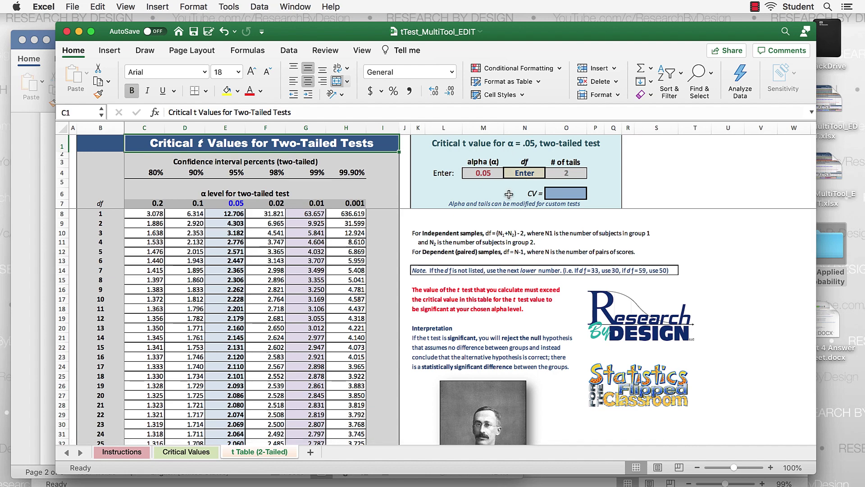
left_click(197, 453)
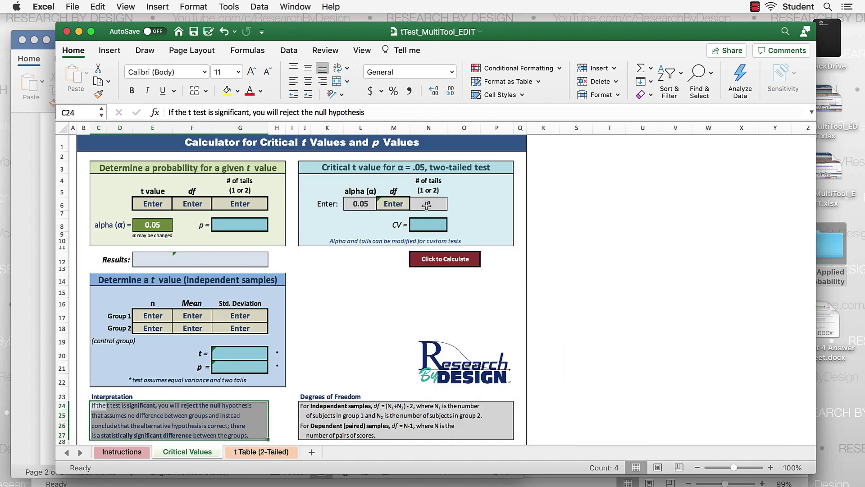
left_click_drag(301, 38, 477, 56)
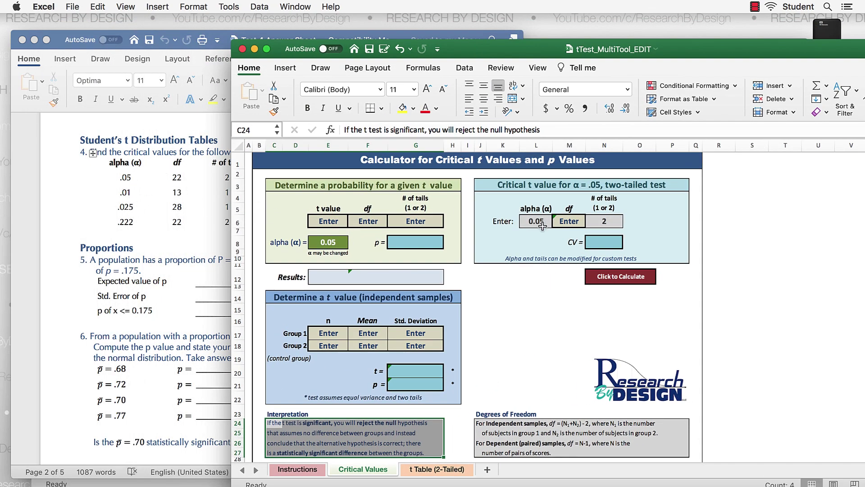
- Calculate critical t for df 43 (2.017 two-tailed), then switch to one tail (1.681)
left_click(573, 222)
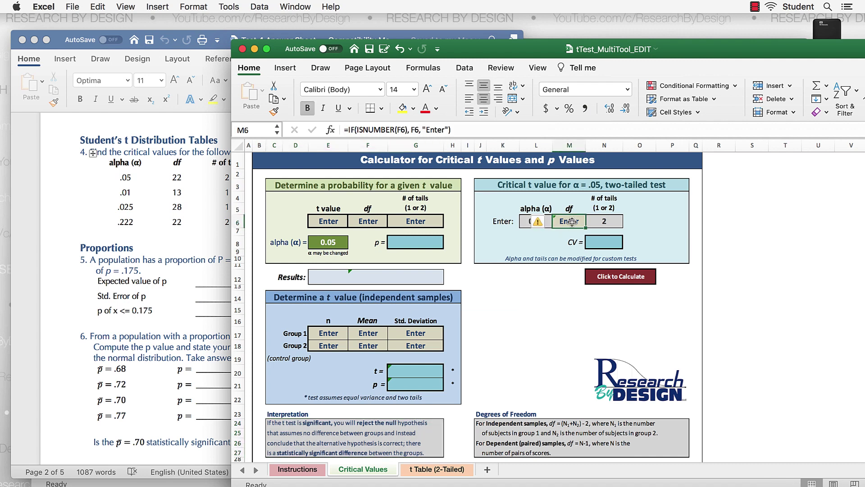
type("43")
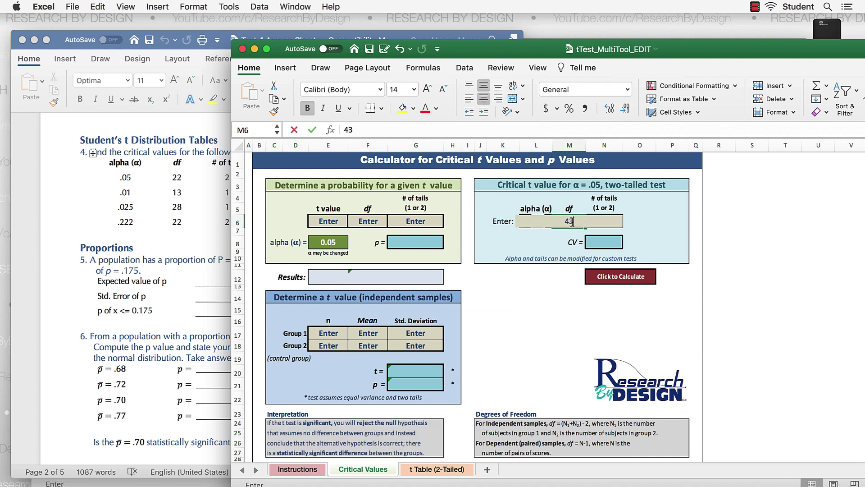
left_click(632, 275)
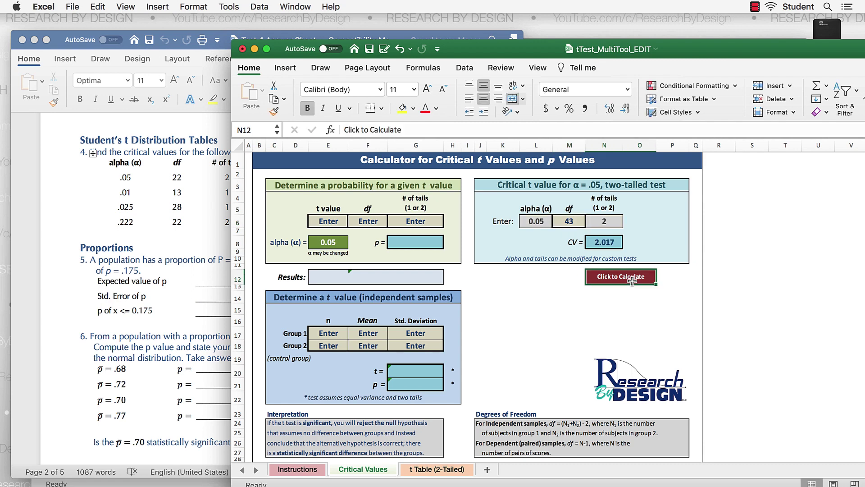
left_click(610, 221)
type("1")
key("Return")
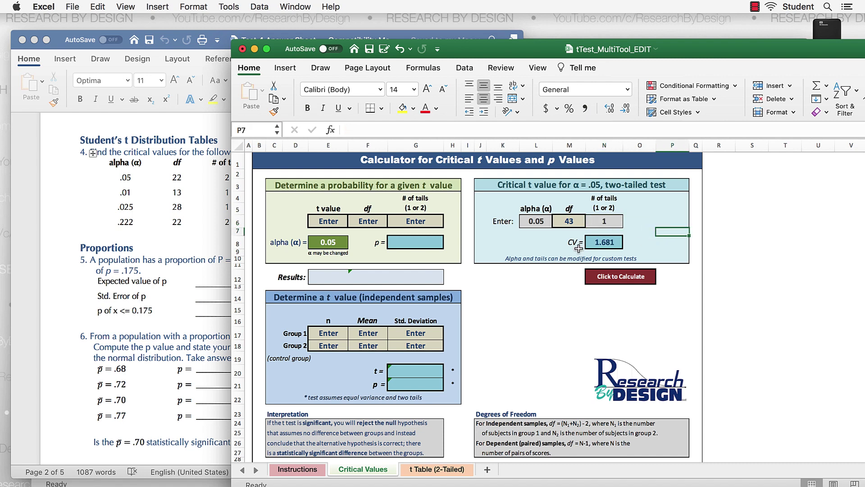
- Set alpha to 0.1 for a one-tailed CV of 1.302 and check its formula
left_click(539, 222)
type(".")
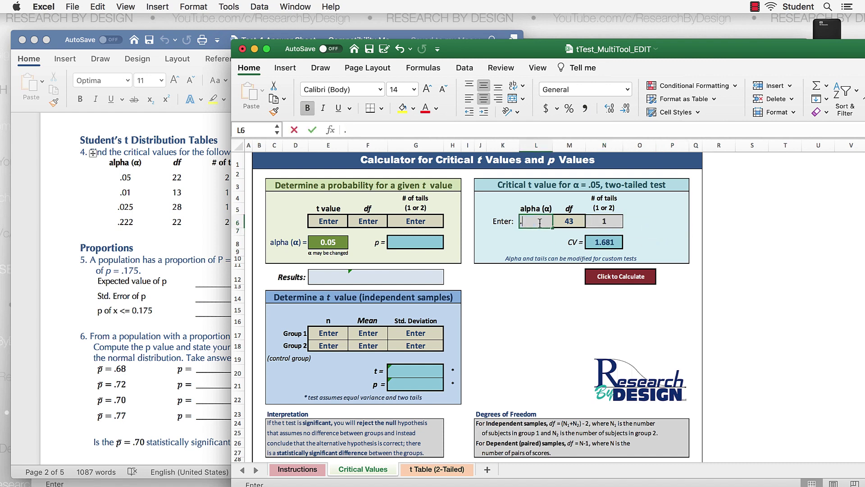
type("1")
left_click(647, 242)
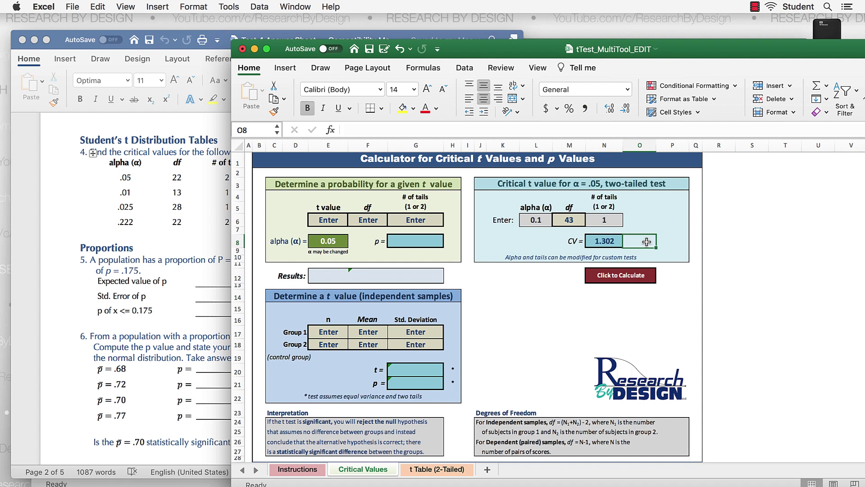
left_click(608, 246)
- Scroll Word to the Proportions questions and bring the zTest_MultiTool_EDIT workbook forward
left_click(161, 212)
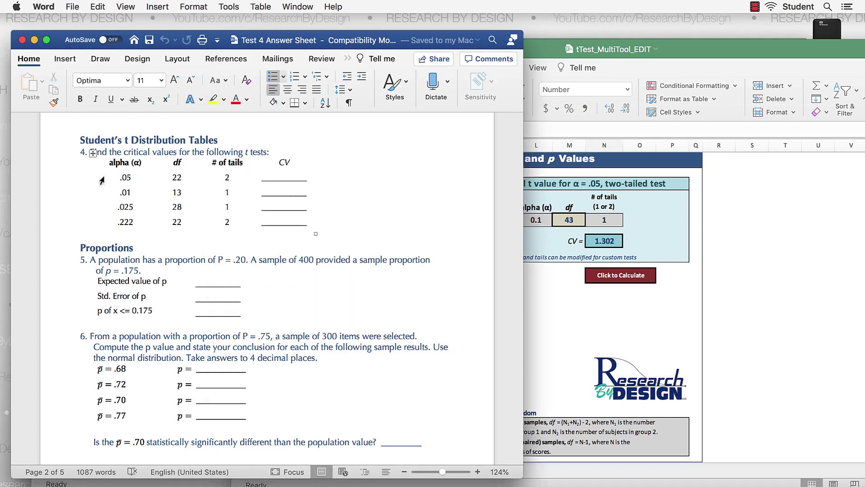
scroll(231, 266, "down", 5)
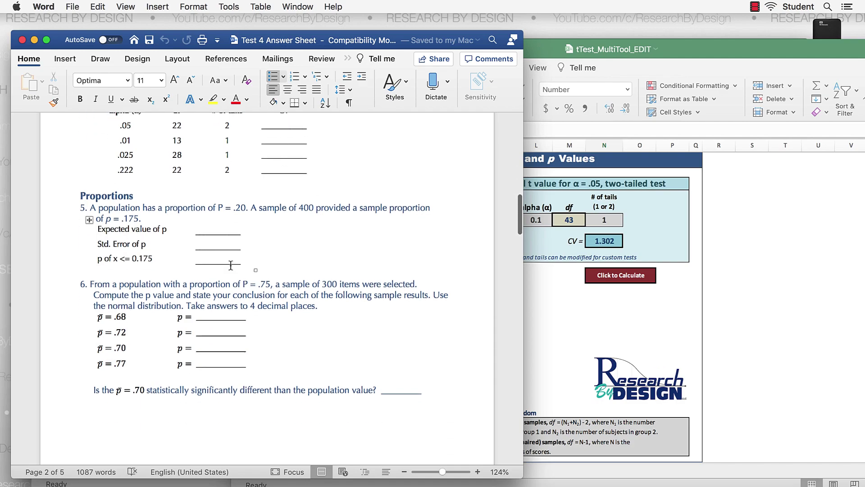
left_click(730, 271)
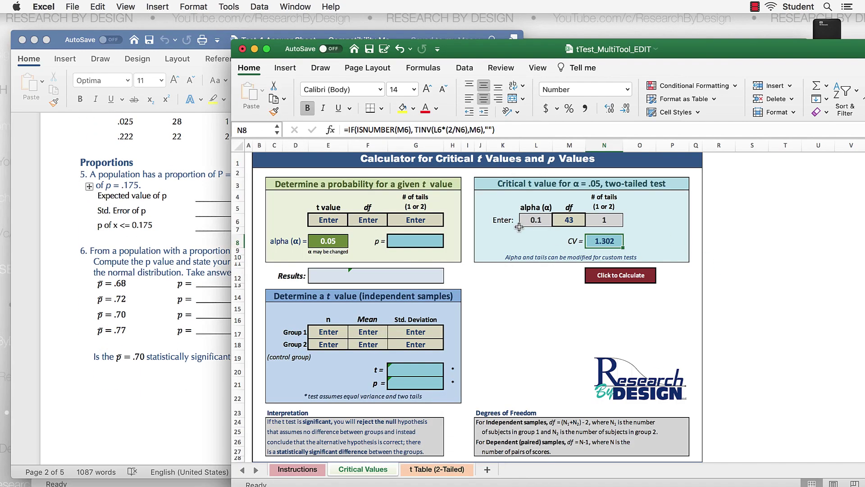
key("ctrl+Up")
left_click(619, 358)
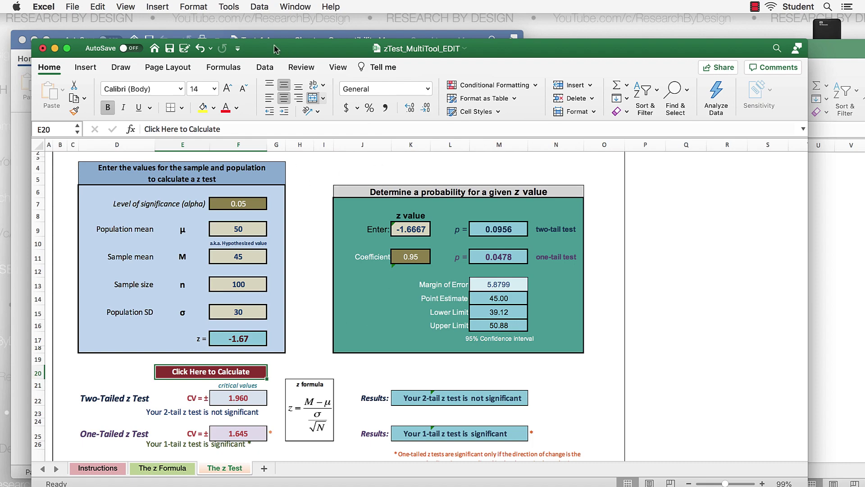
left_click_drag(276, 48, 304, 32)
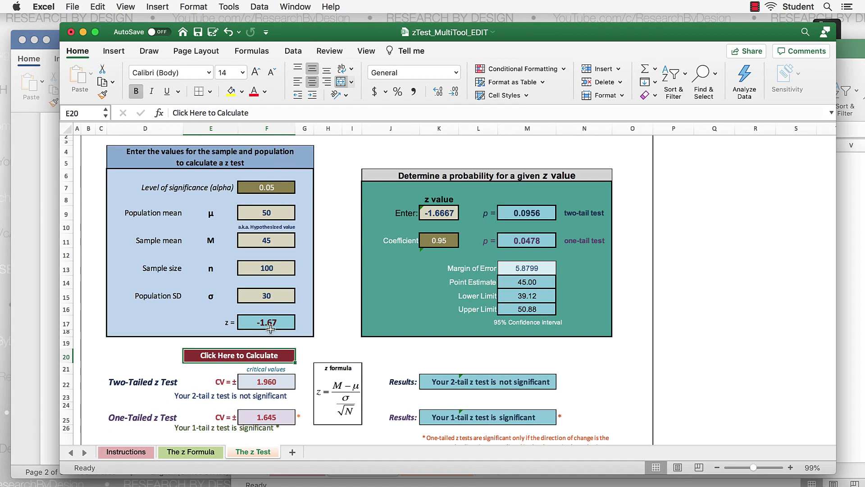
- Show The z Formula sheet's proportion calculator (box 8) and place it over the Word document
left_click(186, 452)
scroll(269, 390, "down", 8)
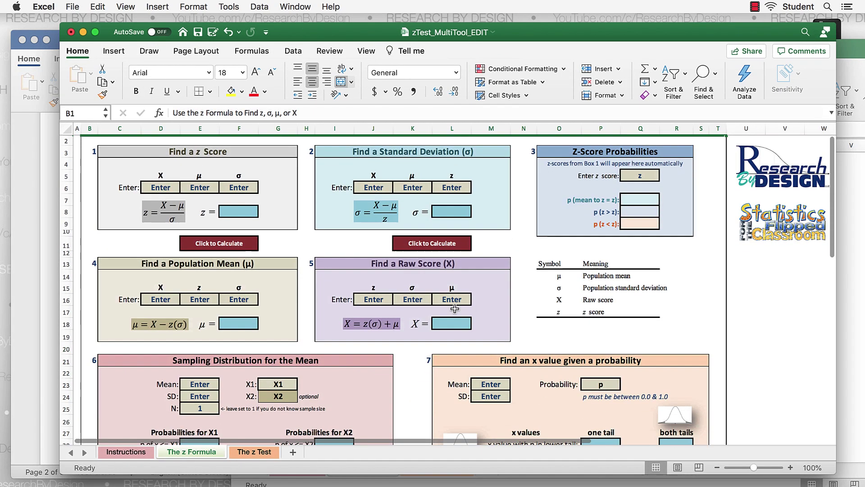
scroll(454, 309, "down", 2)
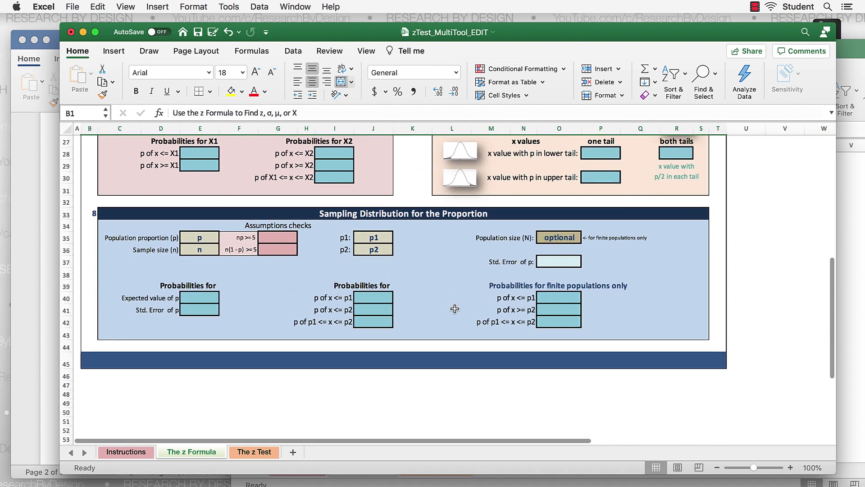
left_click_drag(342, 33, 578, 53)
left_click(252, 182)
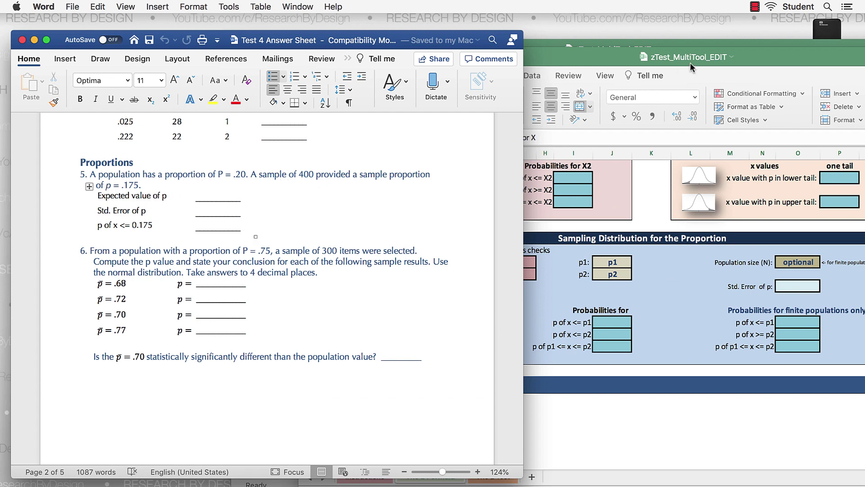
left_click_drag(759, 55, 694, 54)
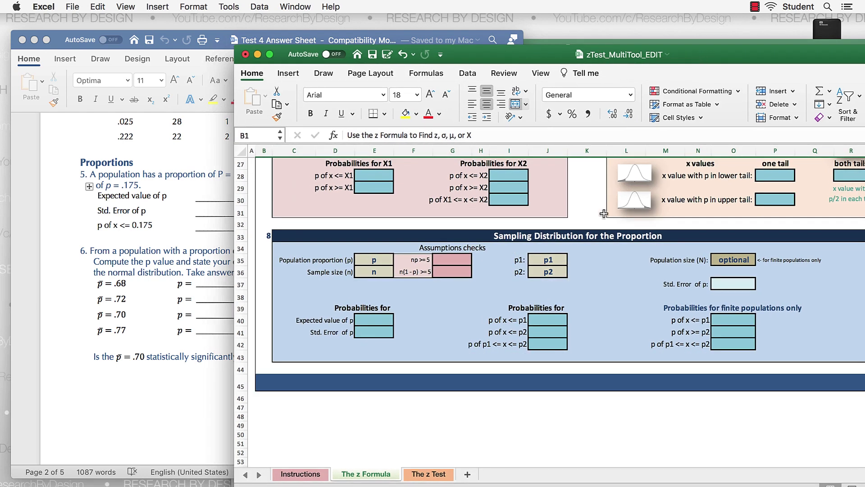
- Enter population proportion 0.66 in E35 and sample size 34 in E36
left_click(380, 260)
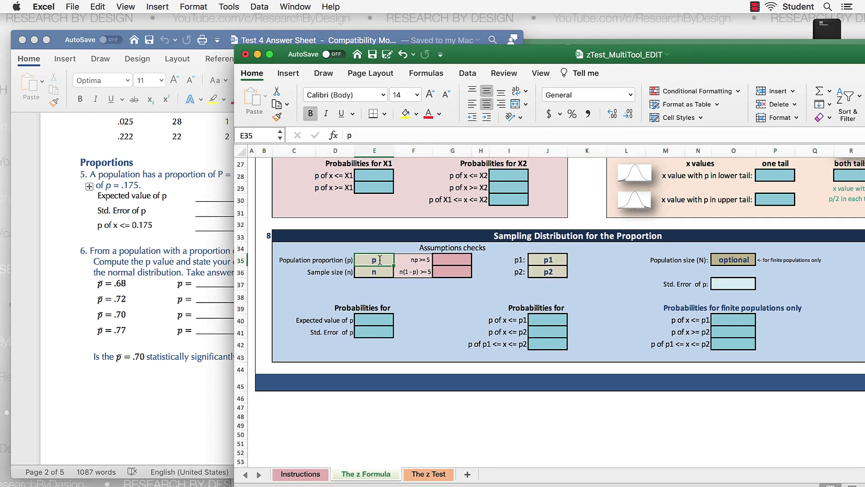
type(".")
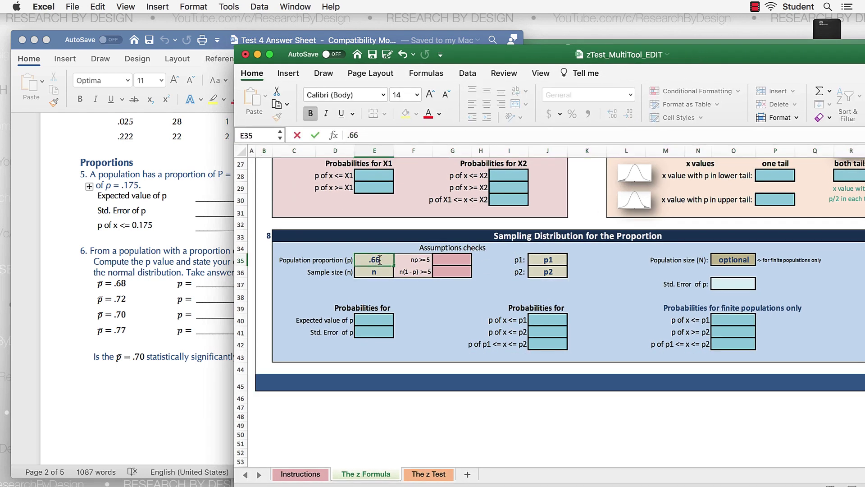
type("66")
left_click(387, 273)
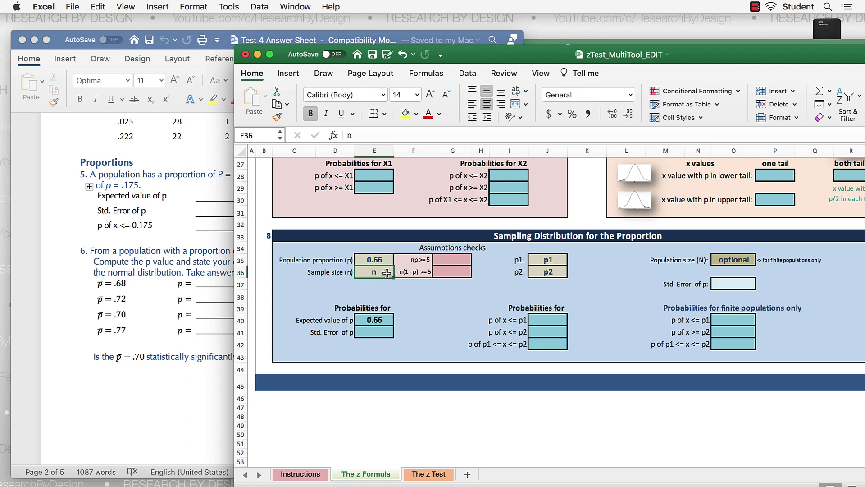
type("34")
left_click(431, 313)
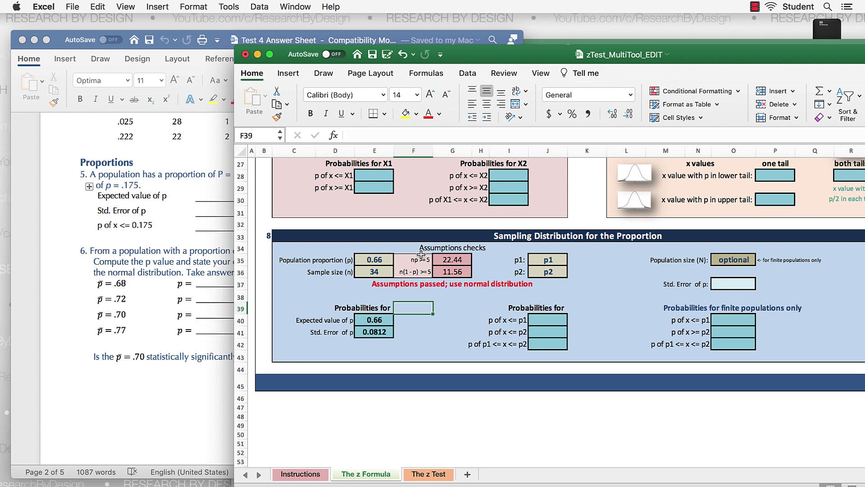
- Set p1 in J35 to 0.321, then to 0.5, giving probability 0.0244
left_click(553, 264)
type(".32")
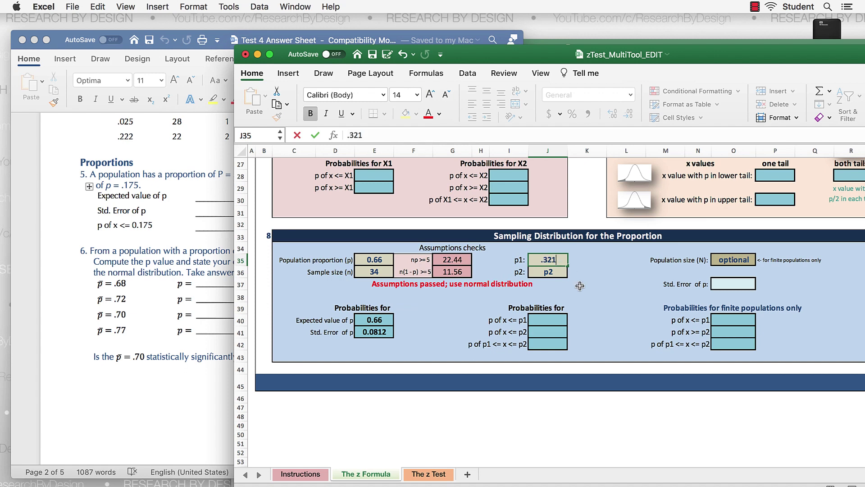
left_click(620, 287)
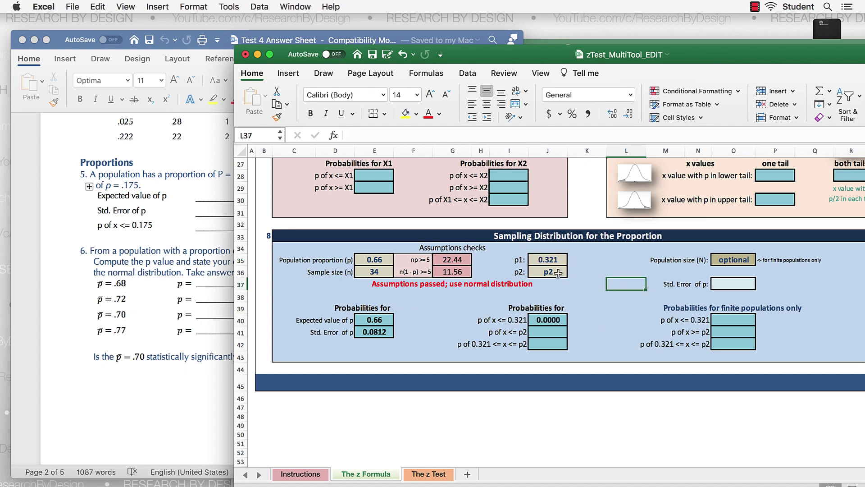
left_click(555, 260)
type(".5")
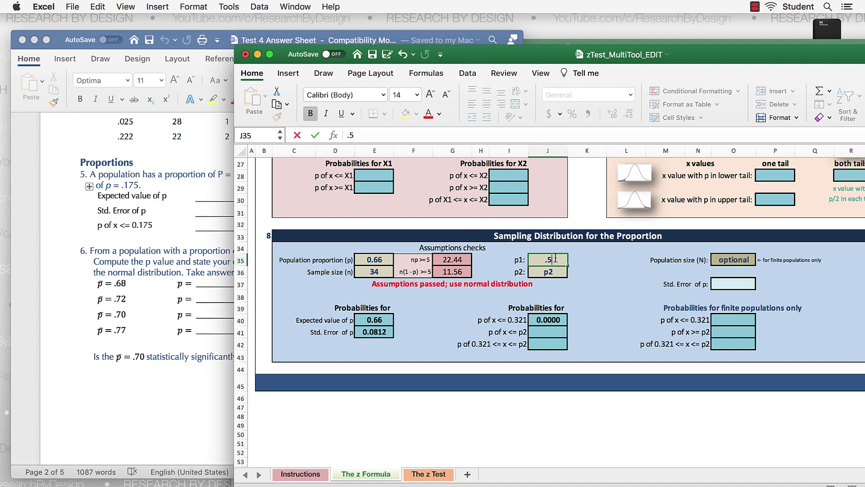
left_click(613, 297)
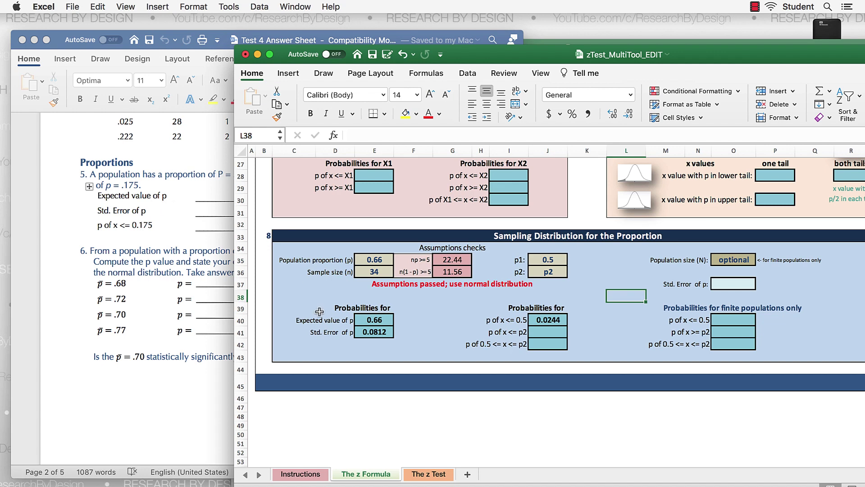
- Check the calculator's expected value, standard error and I40 label against the Word question
left_click(329, 323)
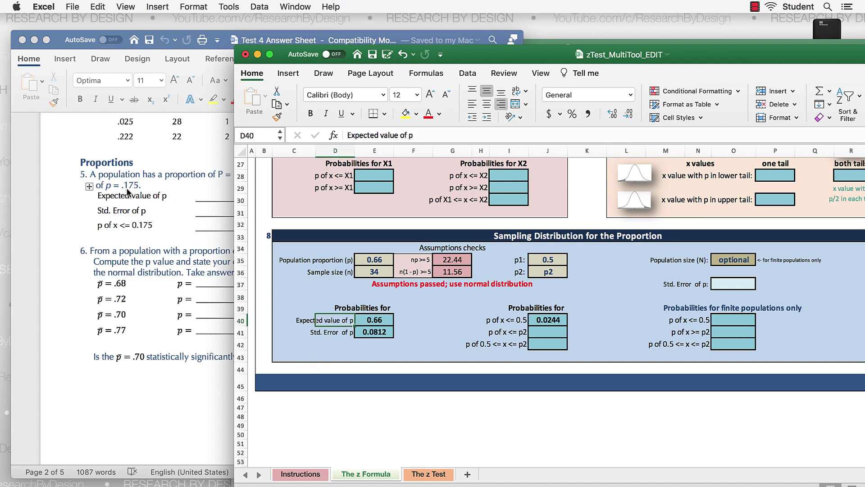
left_click(338, 334)
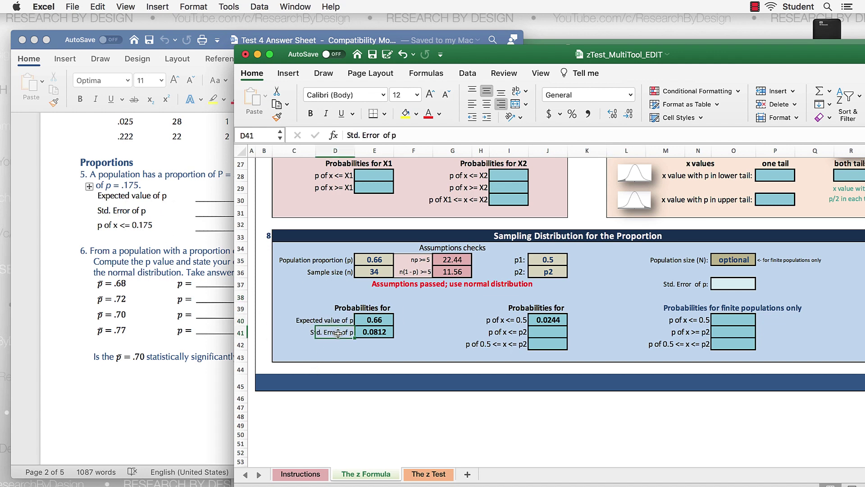
left_click(115, 227)
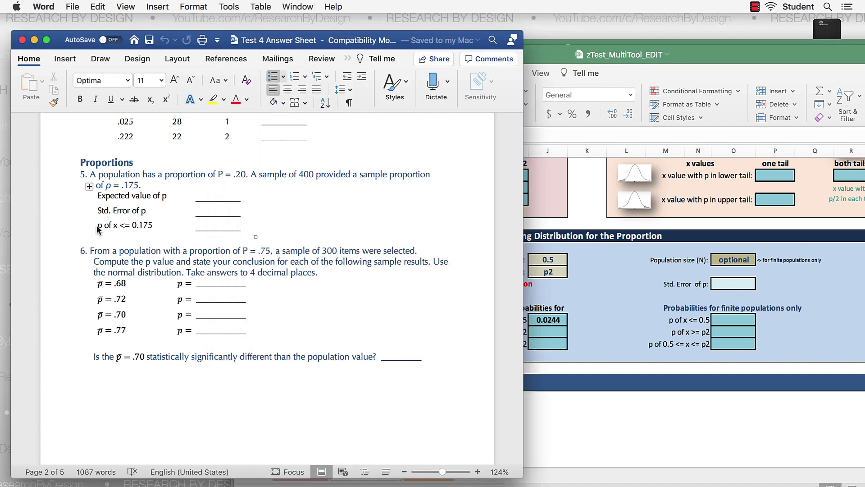
left_click(623, 329)
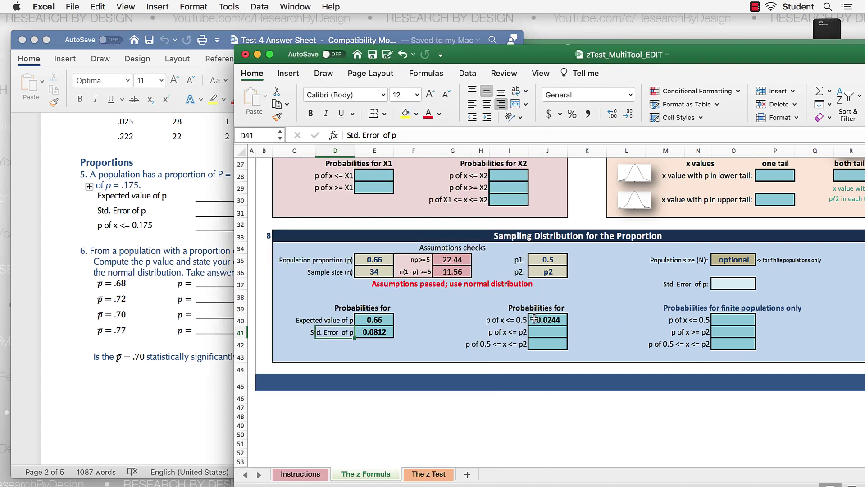
left_click(517, 322)
left_click(175, 263)
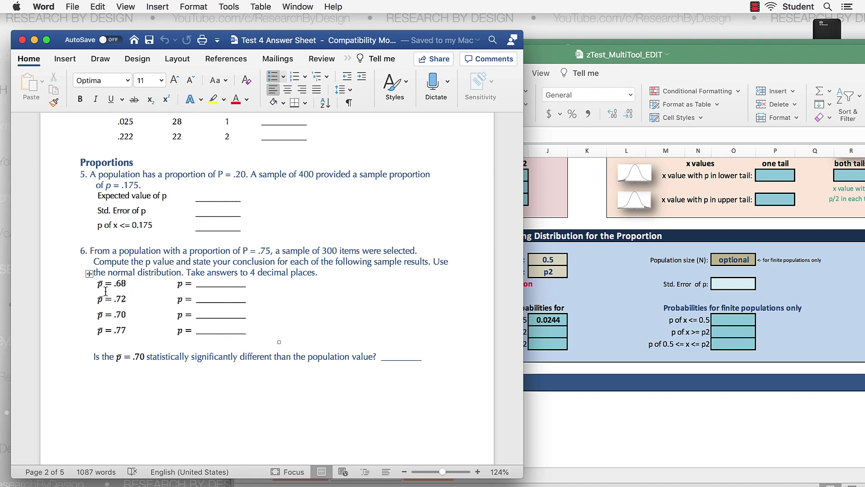
- Set p1 to the first sample result 0.68, giving P(x ≤ 0.68) = 0.5972
left_click(92, 286)
left_click(319, 279)
left_click(602, 292)
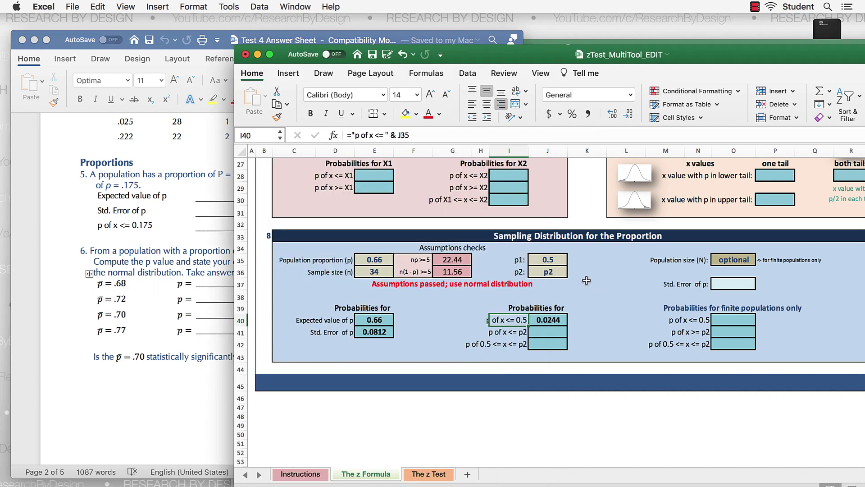
left_click(558, 260)
type(".")
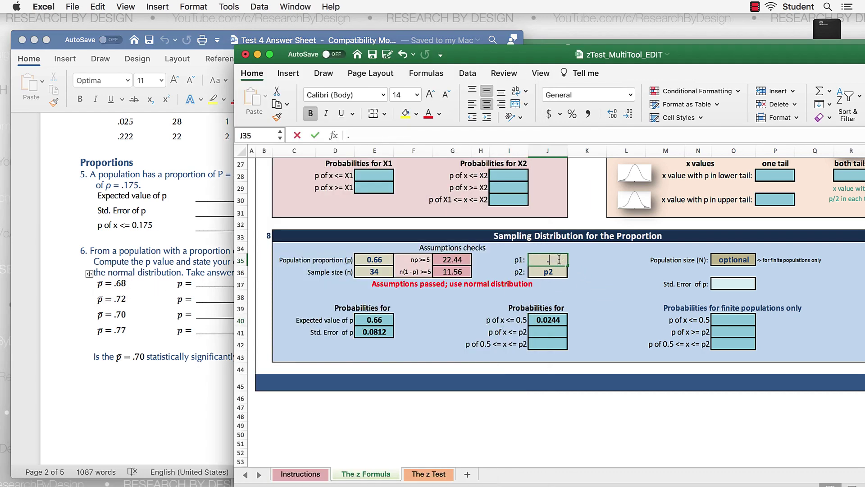
type("68")
key("Return")
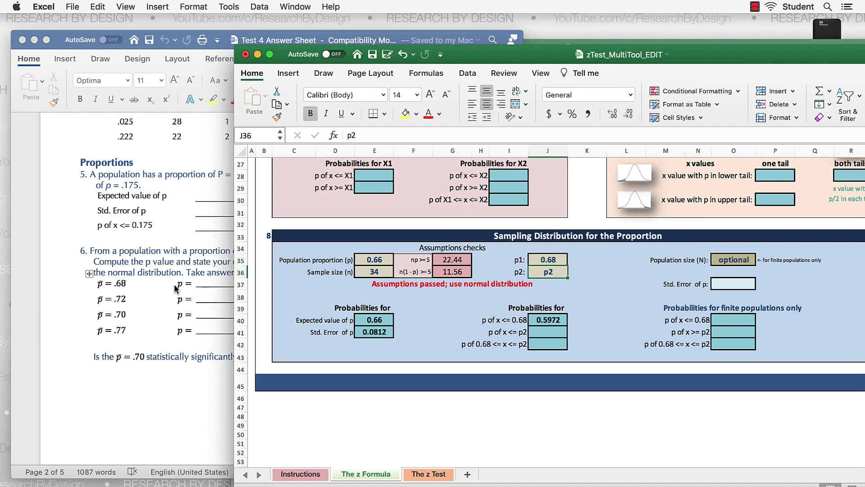
left_click(555, 321)
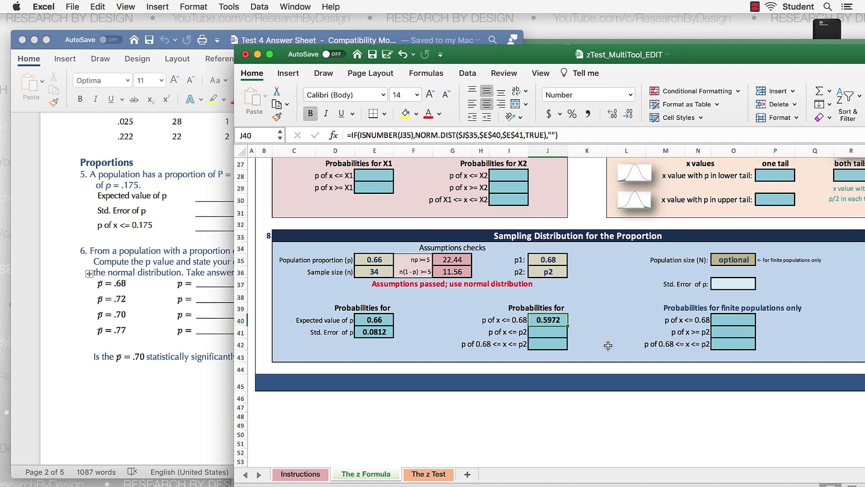
- Return to Word at the p̄ = .70 significance question of question 7
left_click(126, 274)
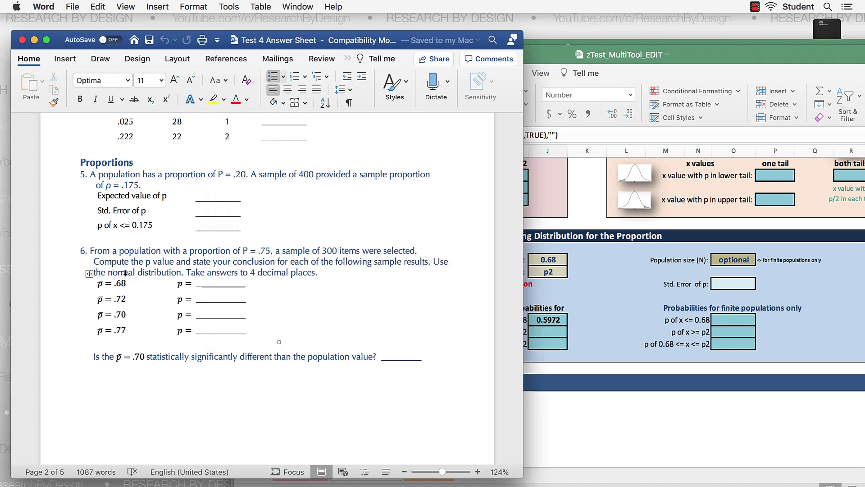
left_click(125, 359)
left_click(191, 359)
- Scroll down through pages 3 and 4 of the answer sheet, then back up
scroll(266, 367, "down", 20)
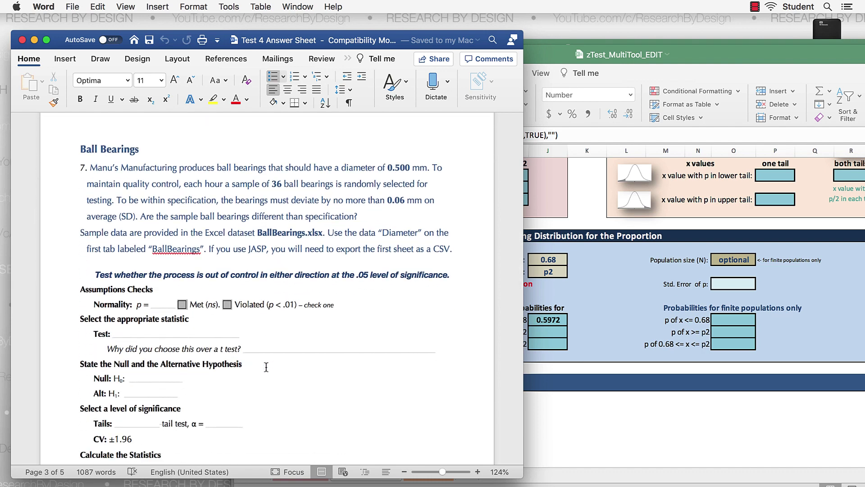
scroll(266, 367, "down", 3)
scroll(266, 367, "down", 15)
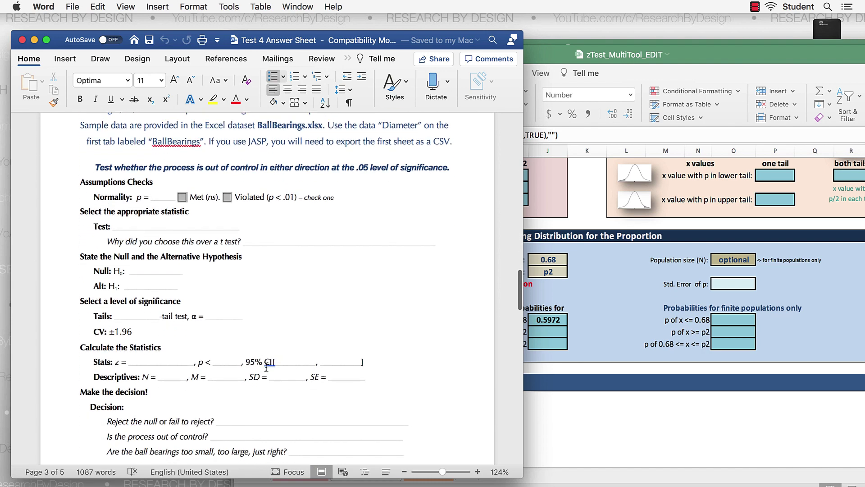
scroll(266, 366, "down", 20)
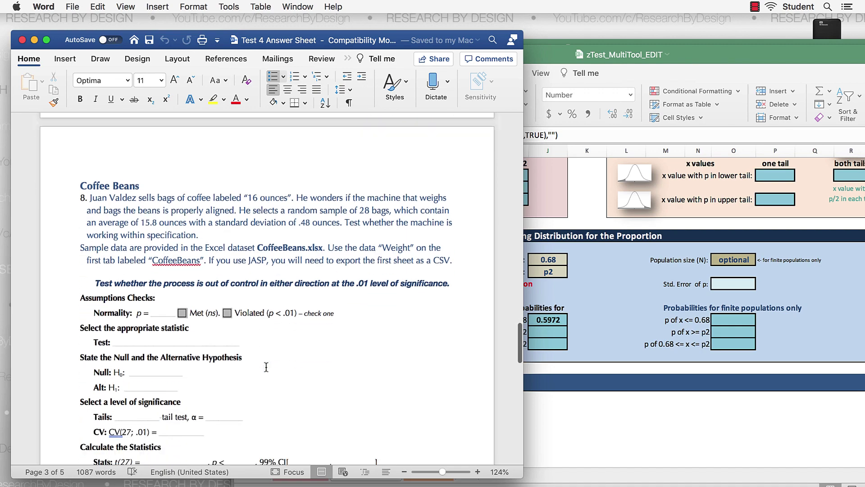
scroll(266, 367, "up", 20)
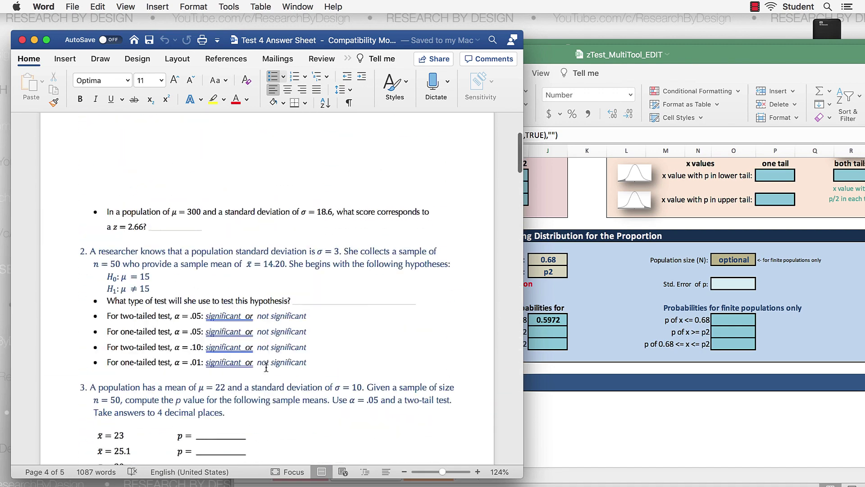